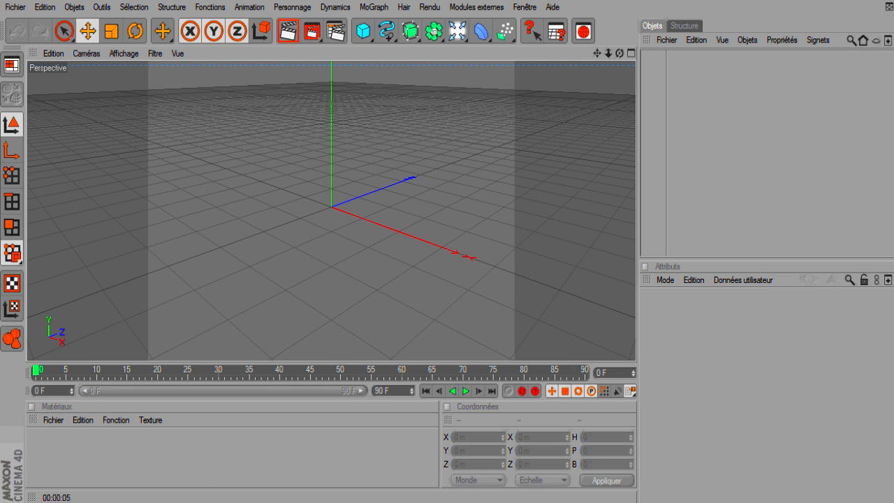
# Add a MoGraph text object and move it along the X axis to about -180 m.
pyautogui.click(373, 7)
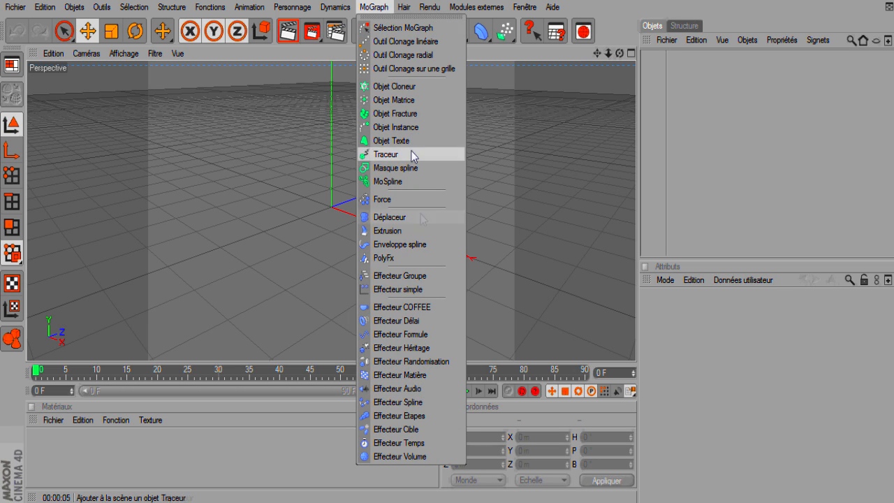
pyautogui.click(391, 141)
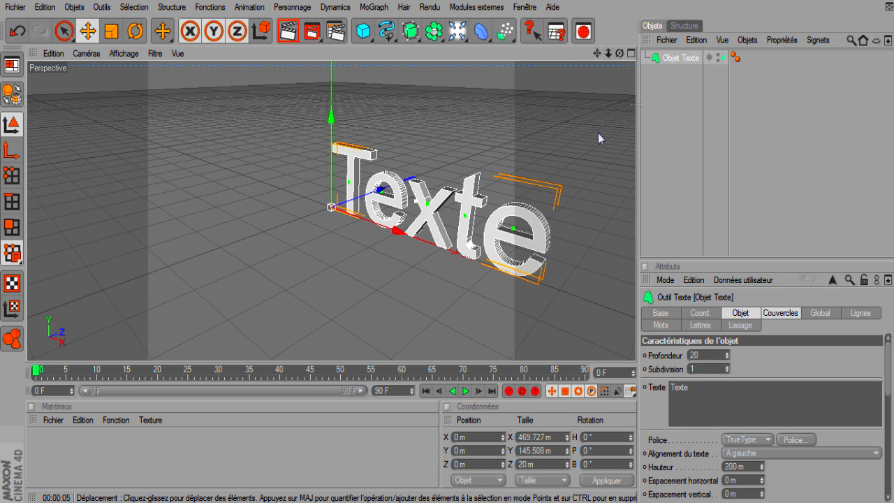
pyautogui.moveTo(396, 230); pyautogui.dragTo(342, 208)
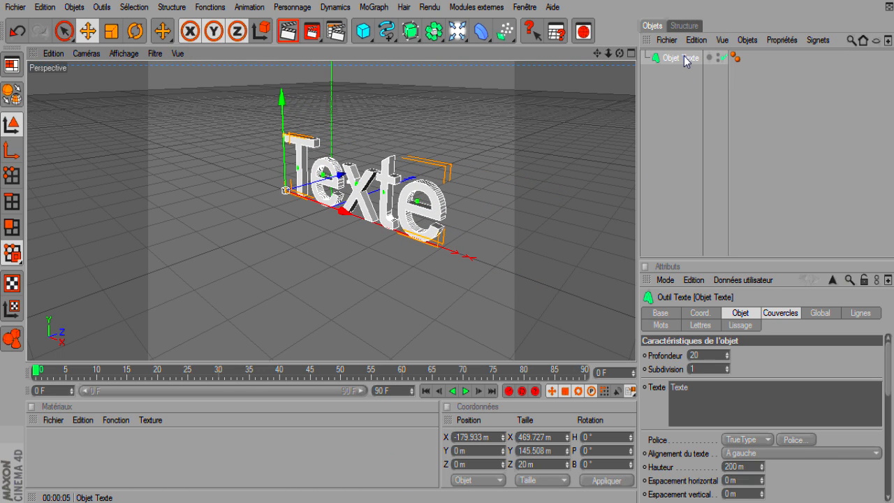
# Set the text object's content to "VauRz" and its font to Harabara.
pyautogui.moveTo(699, 387); pyautogui.dragTo(671, 387)
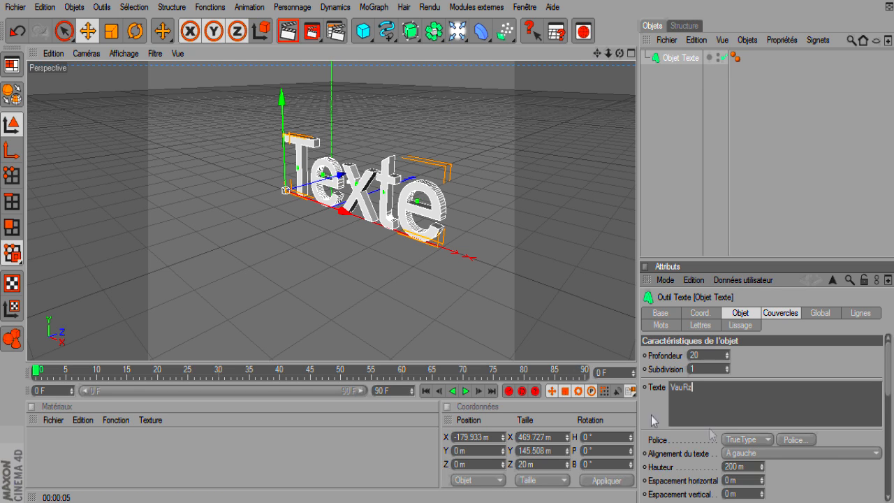
pyautogui.click(783, 442)
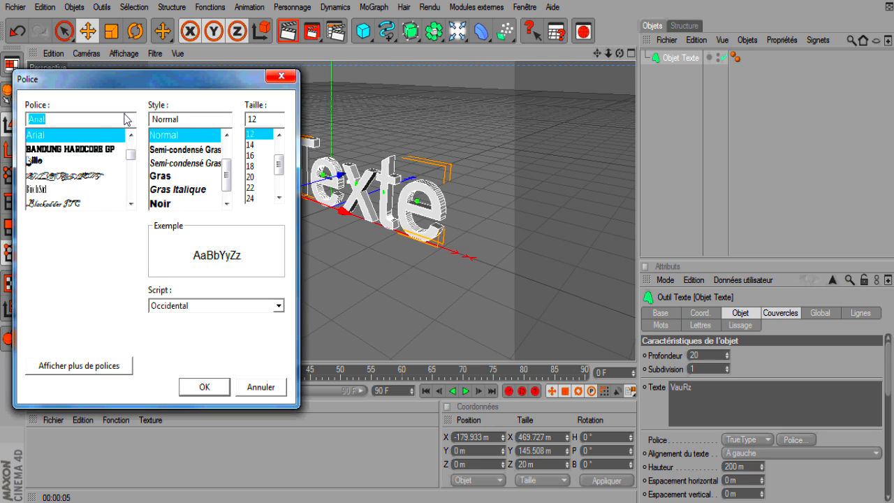
pyautogui.write('Ha')
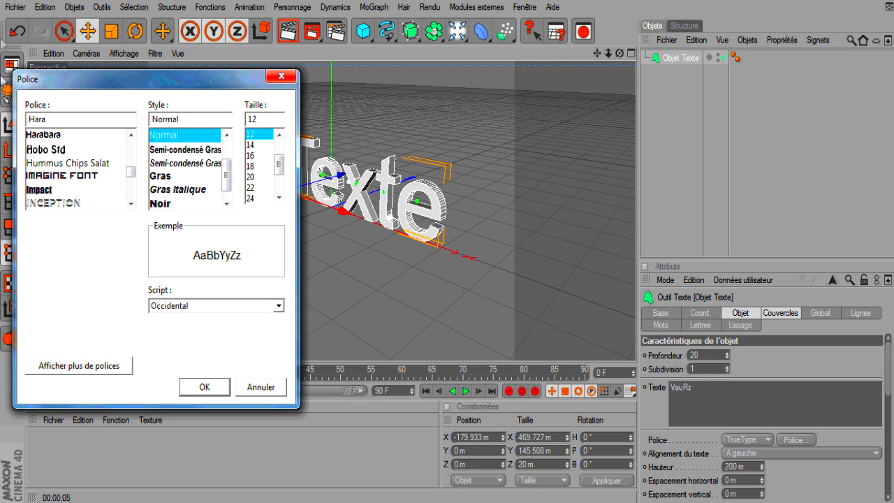
pyautogui.write('ra')
pyautogui.click(49, 135)
pyautogui.click(198, 388)
# Set the text's depth (Profondeur) to 60 and render a preview of the view.
pyautogui.moveTo(705, 356); pyautogui.dragTo(664, 360)
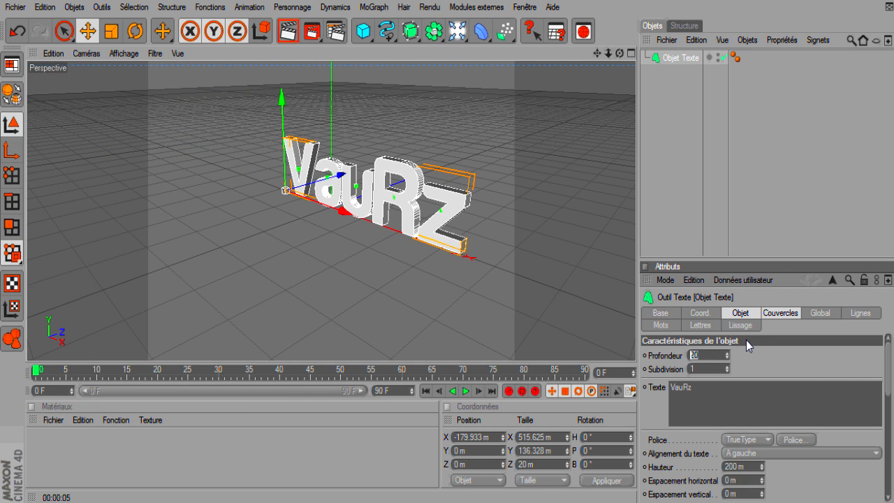
pyautogui.write('60')
pyautogui.press('Return')
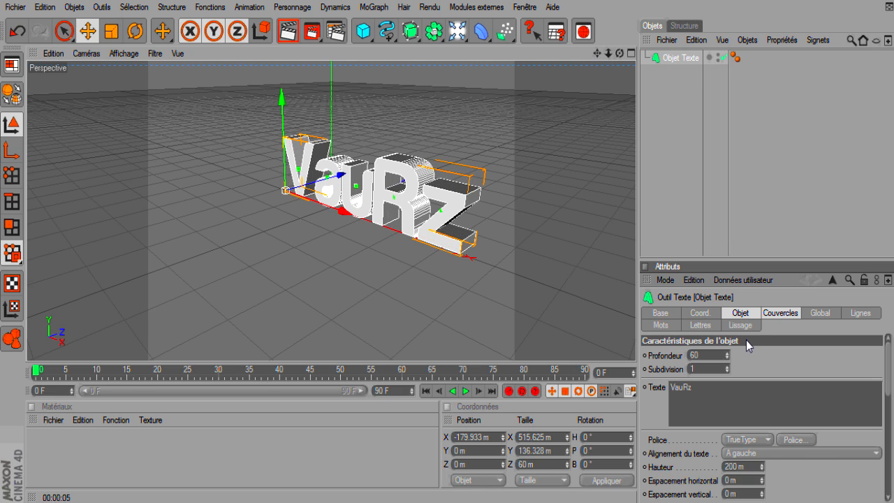
pyautogui.click(288, 32)
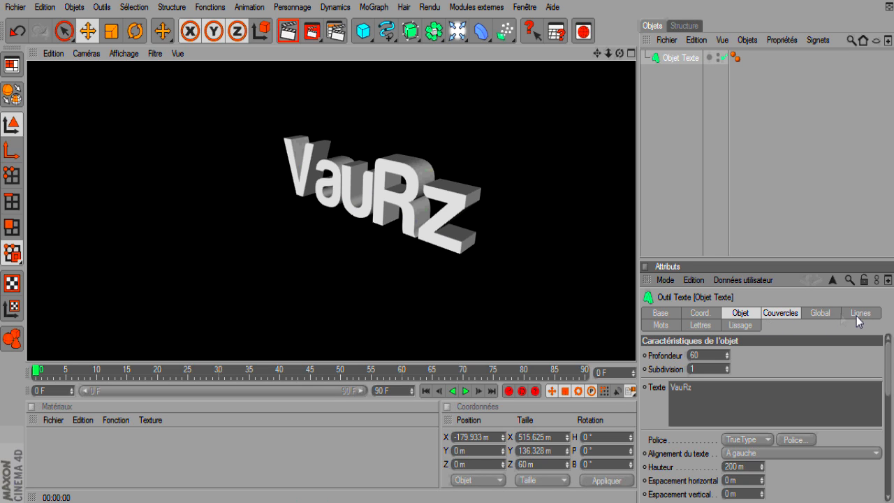
# Set both the start and end caps of the text to Couvercle et biseau and render a preview.
pyautogui.click(792, 316)
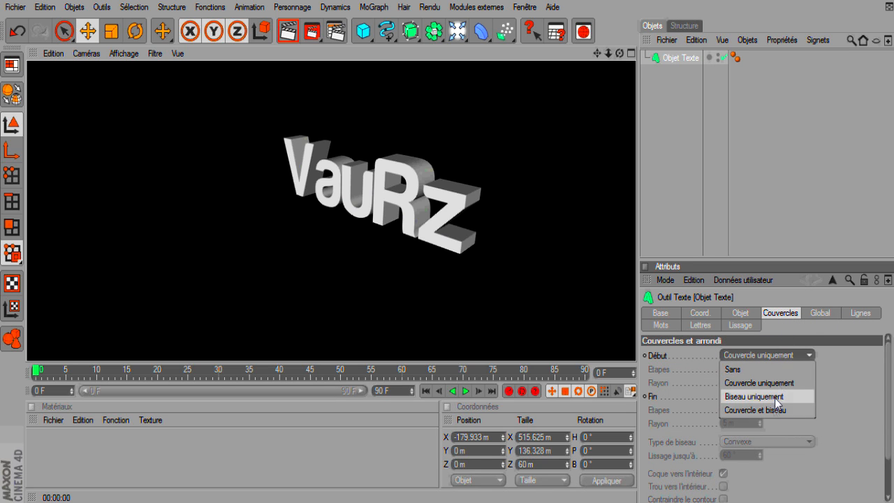
pyautogui.click(747, 410)
pyautogui.click(764, 396)
pyautogui.click(760, 452)
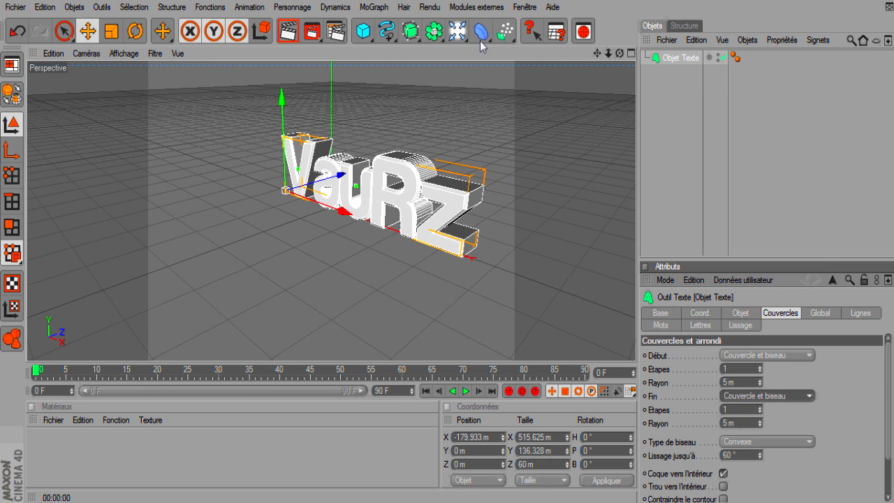
pyautogui.click(288, 30)
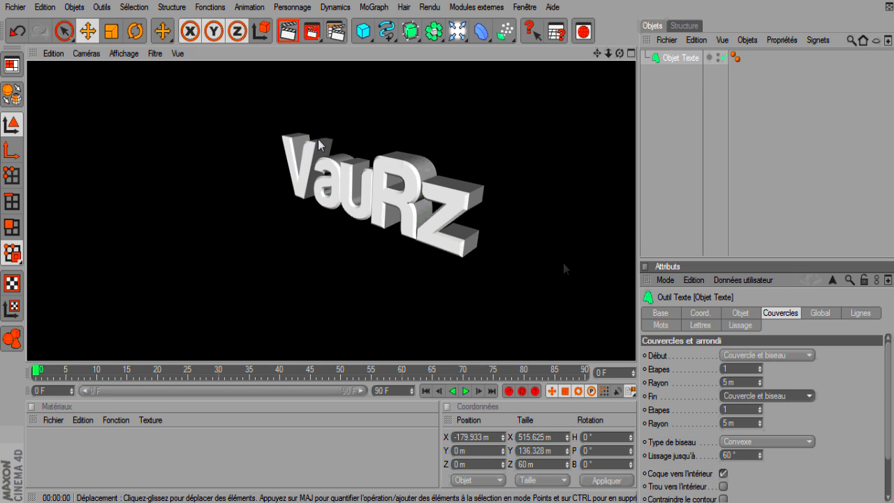
# Add a PolyFx object and make it a child of the text object.
pyautogui.click(663, 313)
pyautogui.click(682, 58)
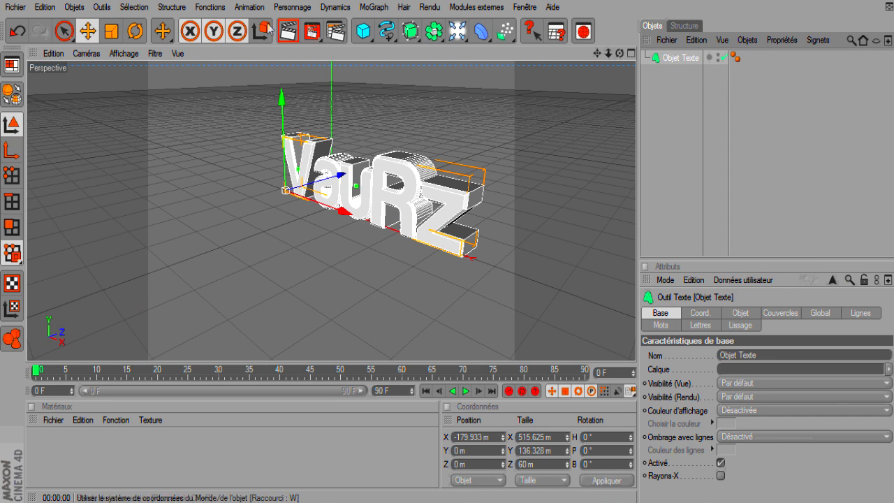
pyautogui.click(374, 7)
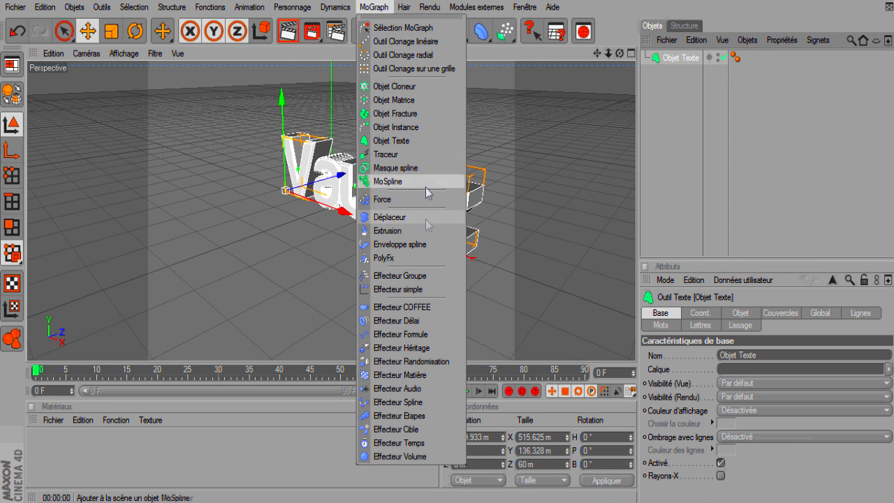
pyautogui.click(422, 264)
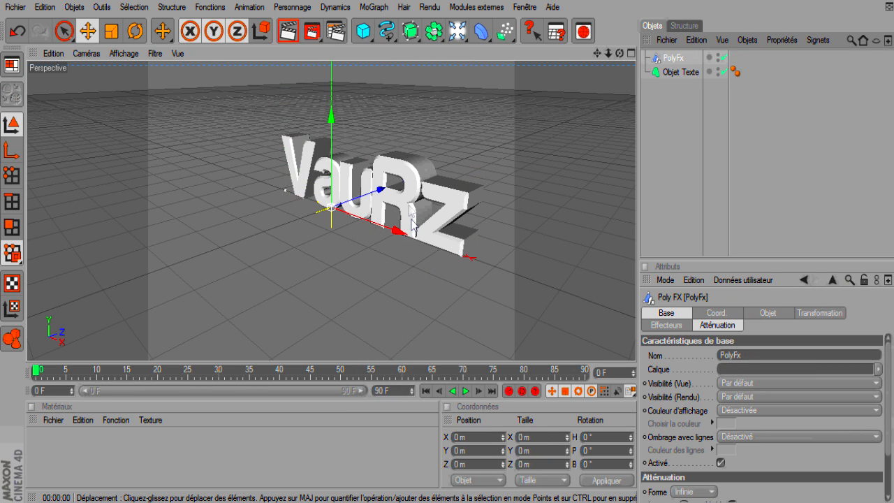
pyautogui.moveTo(683, 61)
pyautogui.mouseDown()
pyautogui.moveTo(682, 77)
pyautogui.moveTo(680, 67)
pyautogui.mouseUp()
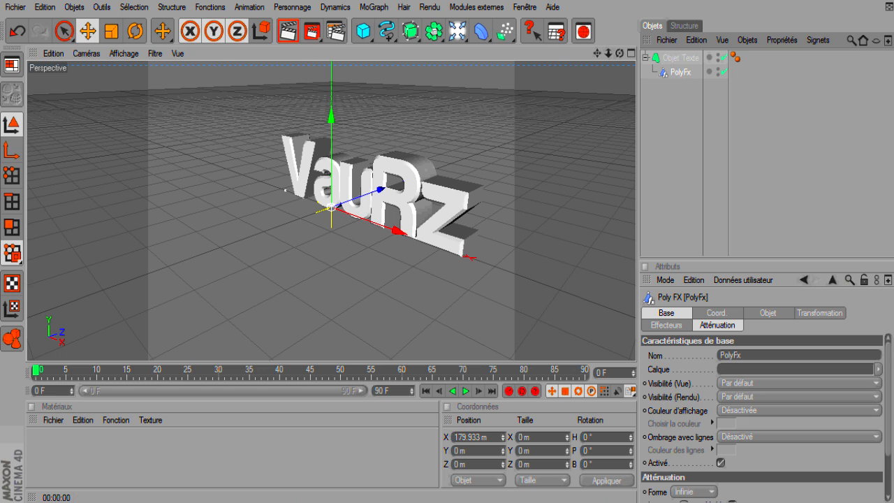
# Add an Effecteur Randomisation with the PolyFx object selected and set its falloff shape to Sphère.
pyautogui.click(382, 9)
pyautogui.click(420, 362)
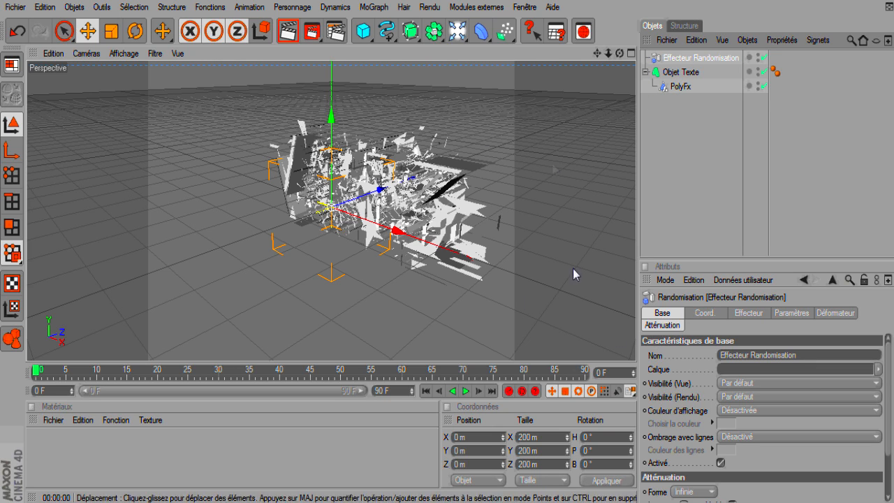
pyautogui.moveTo(620, 53); pyautogui.dragTo(662, 48)
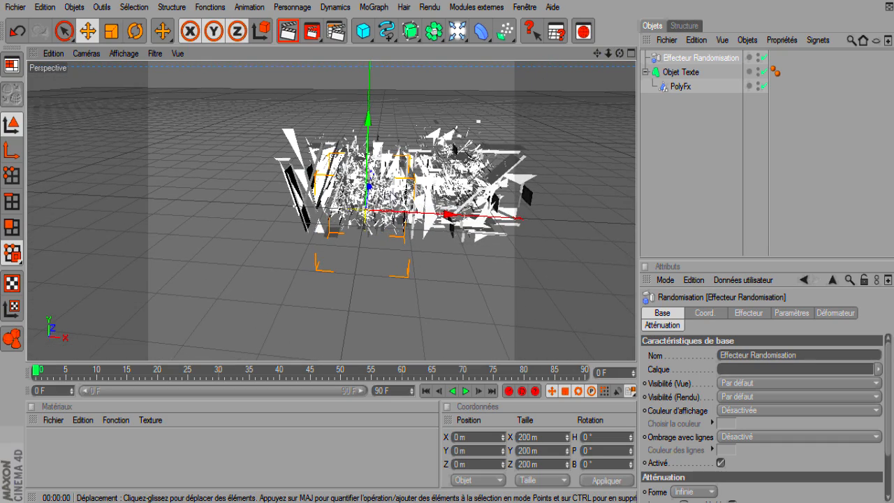
pyautogui.click(675, 325)
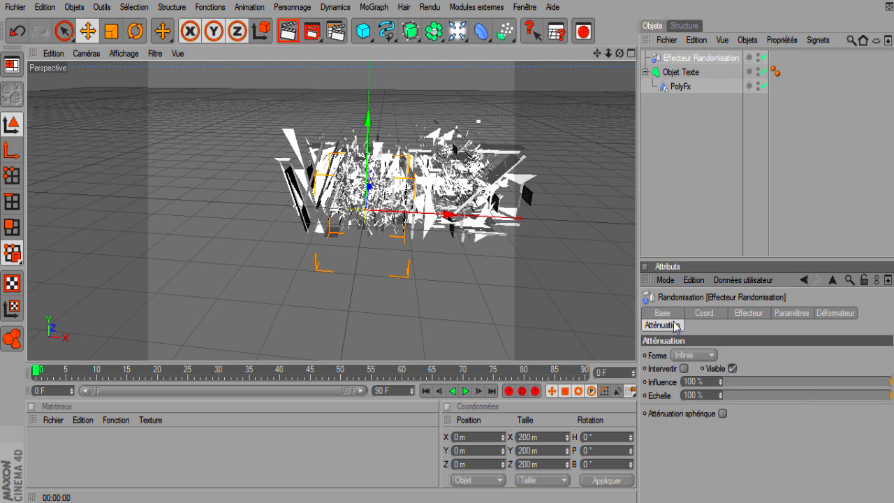
pyautogui.click(692, 355)
pyautogui.click(692, 464)
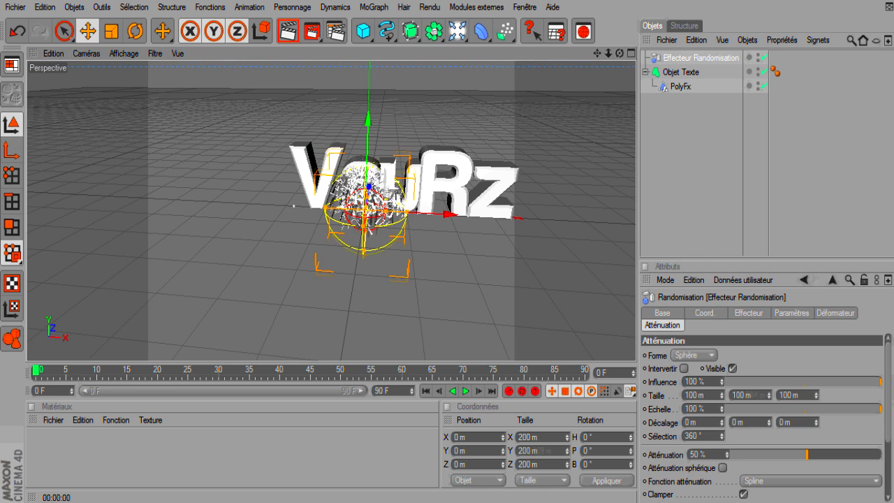
# Enlarge the falloff sphere to about 168 m in X and 204 m in Y, and move the effector to about X -190 m.
pyautogui.moveTo(368, 167); pyautogui.dragTo(368, 118)
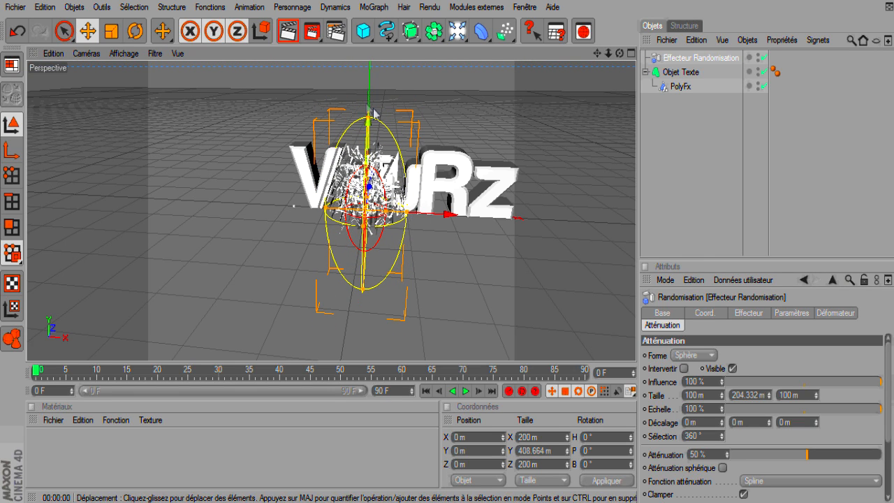
pyautogui.moveTo(408, 212); pyautogui.dragTo(455, 214)
pyautogui.scroll(8, 410, 199)
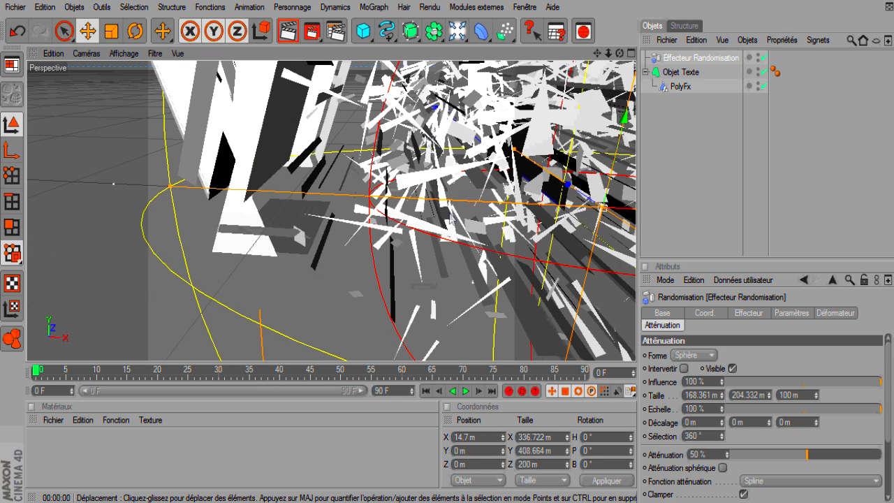
pyautogui.scroll(-8, 457, 126)
pyautogui.moveTo(467, 215); pyautogui.dragTo(360, 209)
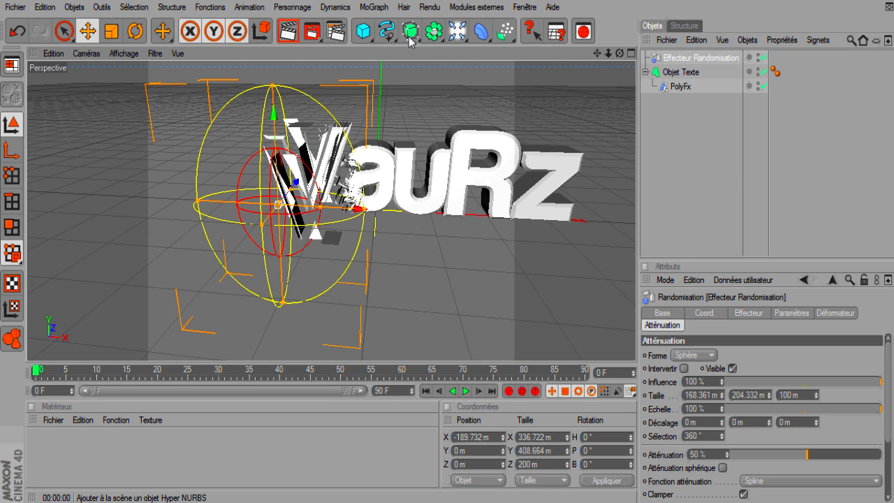
pyautogui.click(438, 33)
pyautogui.click(476, 34)
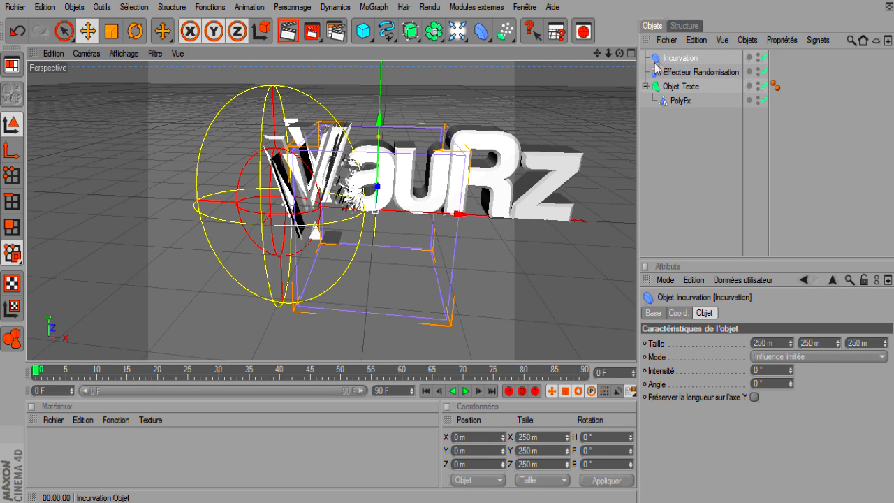
pyautogui.press('Delete')
# Add an Explosion FX deformer as a child of the text object and move it back along the Z axis behind the letters.
pyautogui.click(481, 31)
pyautogui.click(671, 126)
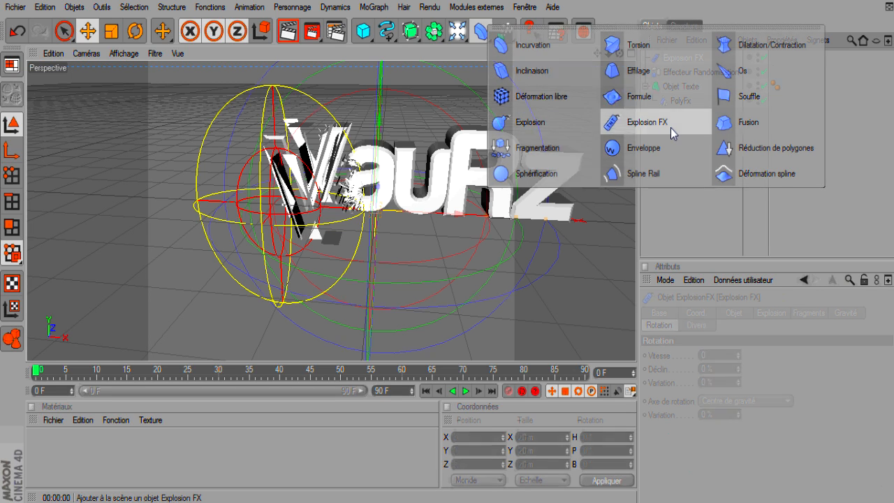
pyautogui.moveTo(692, 61); pyautogui.dragTo(686, 106)
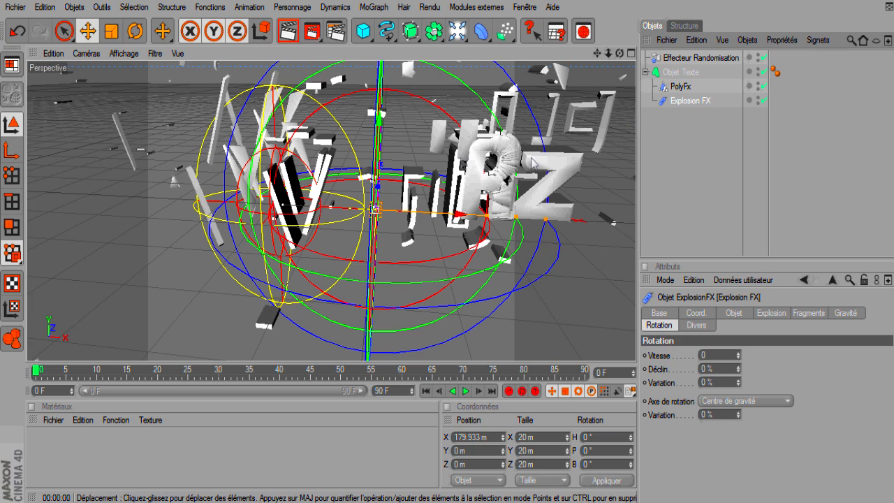
pyautogui.scroll(4, 454, 165)
pyautogui.scroll(-8, 452, 161)
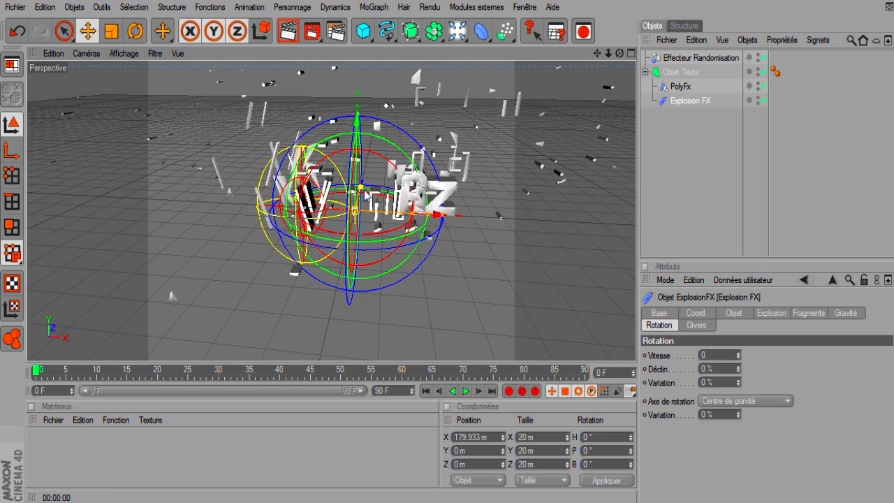
pyautogui.moveTo(365, 194); pyautogui.dragTo(357, 224)
# Sweep the randomisation effector along X through the letters to check the shatter, then park it before the text at about X -362 m.
pyautogui.click(701, 57)
pyautogui.moveTo(386, 212); pyautogui.dragTo(462, 216)
pyautogui.scroll(2, 389, 218)
pyautogui.scroll(3, 389, 218)
pyautogui.scroll(2, 455, 208)
pyautogui.scroll(-2, 481, 183)
pyautogui.scroll(-5, 500, 216)
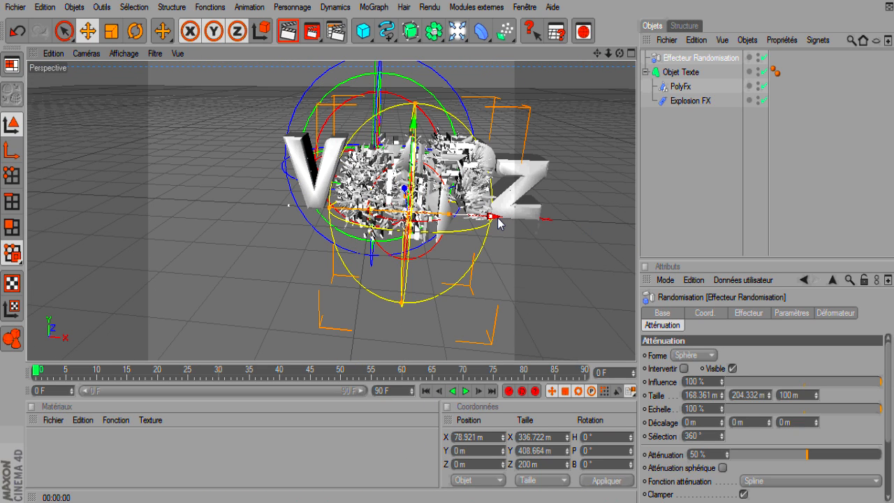
pyautogui.moveTo(499, 222); pyautogui.dragTo(288, 205)
# Create a new material and turn off its Spécularité channel.
pyautogui.click(58, 422)
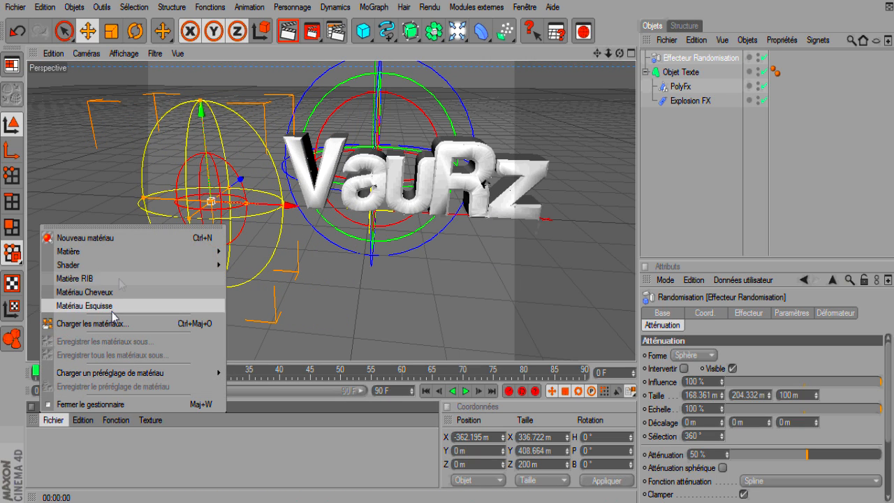
pyautogui.click(139, 234)
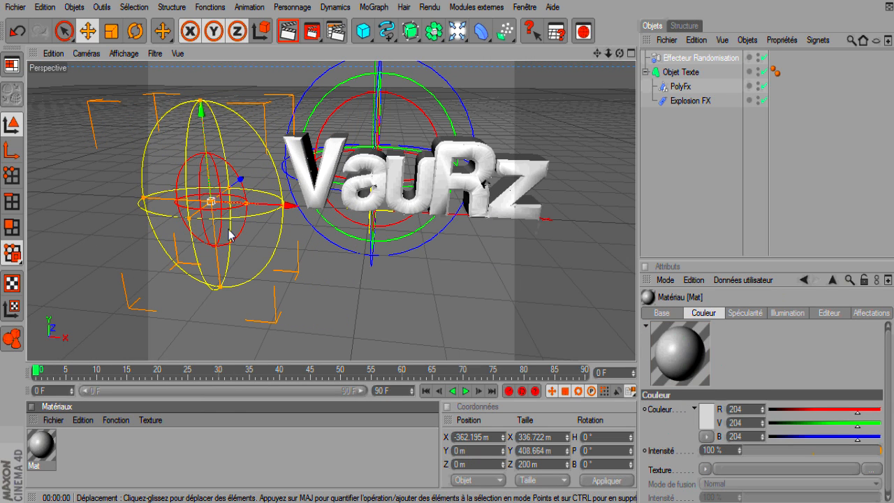
pyautogui.doubleClick(38, 447)
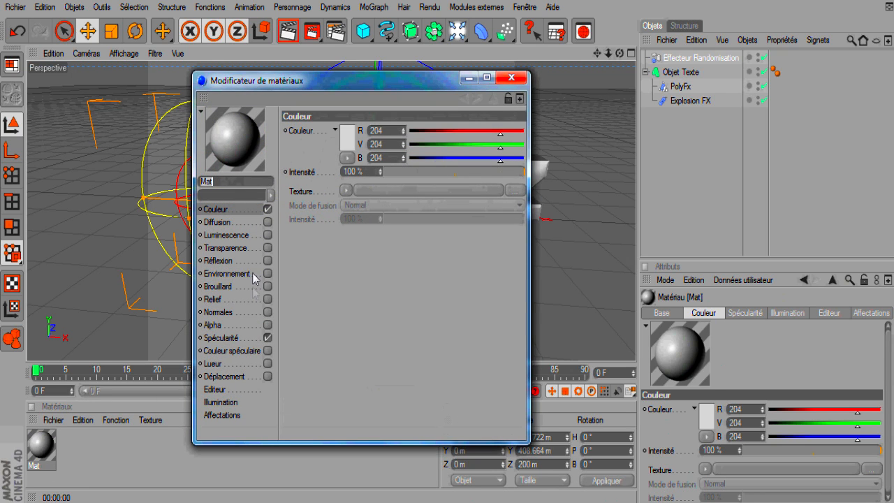
pyautogui.click(267, 338)
# Enable the material's Réflexion channel and set its intensity to 20 %.
pyautogui.click(268, 260)
pyautogui.click(268, 261)
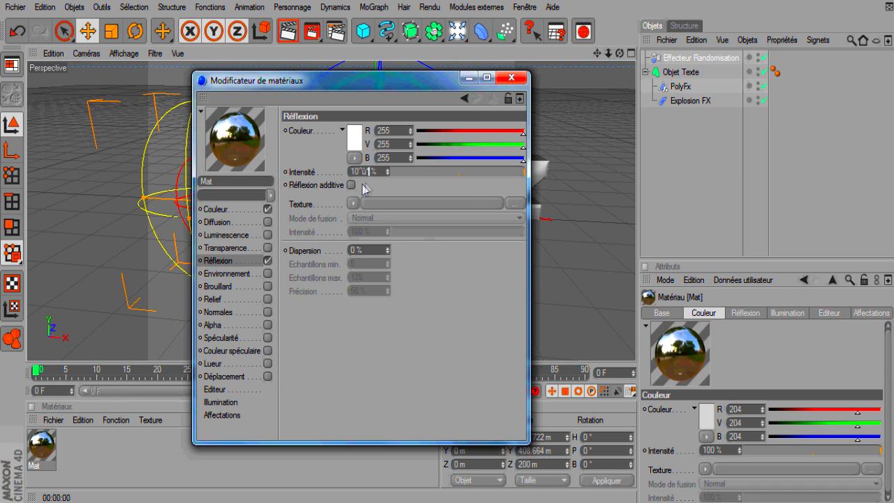
pyautogui.click(406, 171)
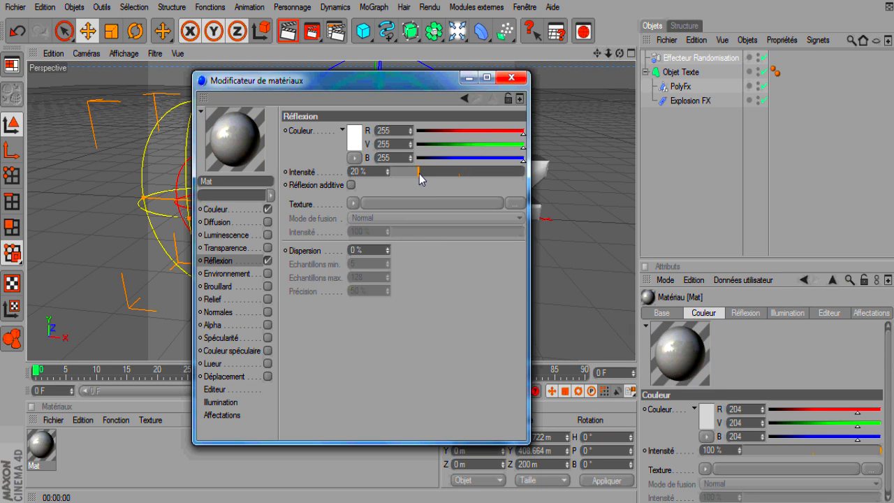
# Load a Fresnel shader as the reflection texture and expand its settings.
pyautogui.click(353, 203)
pyautogui.click(387, 354)
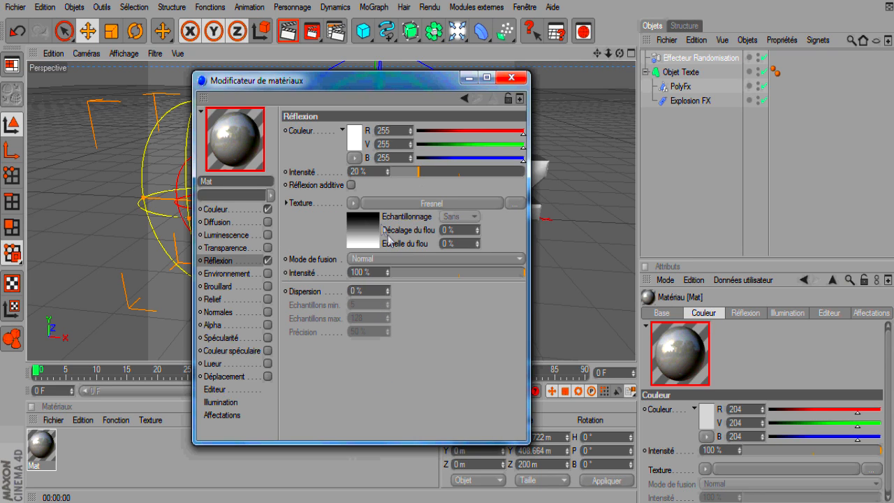
pyautogui.click(287, 202)
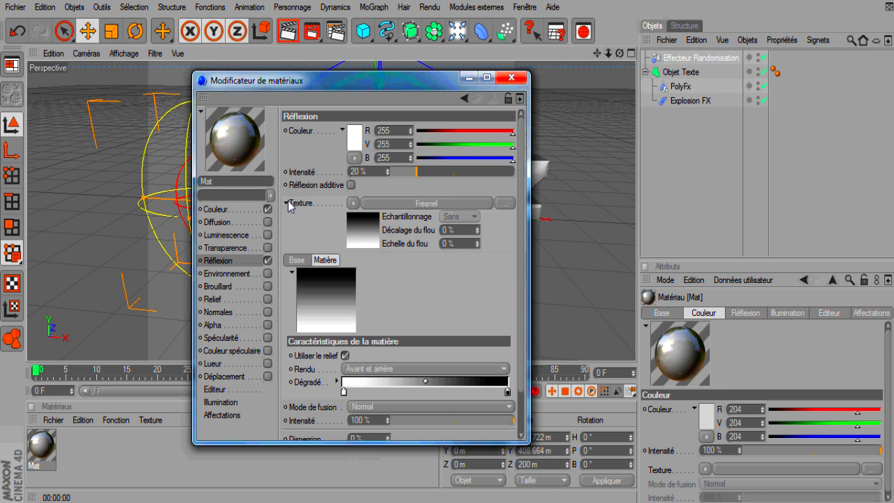
# Shift the white knot of the Fresnel shader's gradient to about the middle.
pyautogui.click(286, 203)
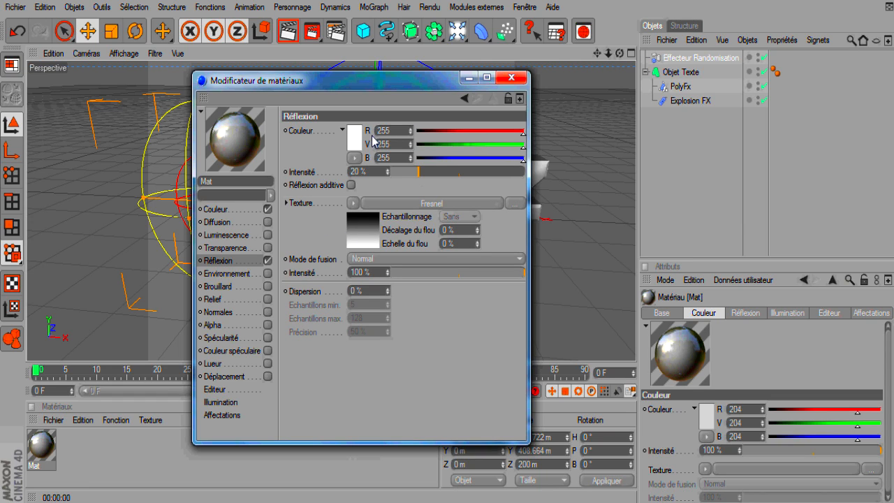
pyautogui.click(382, 204)
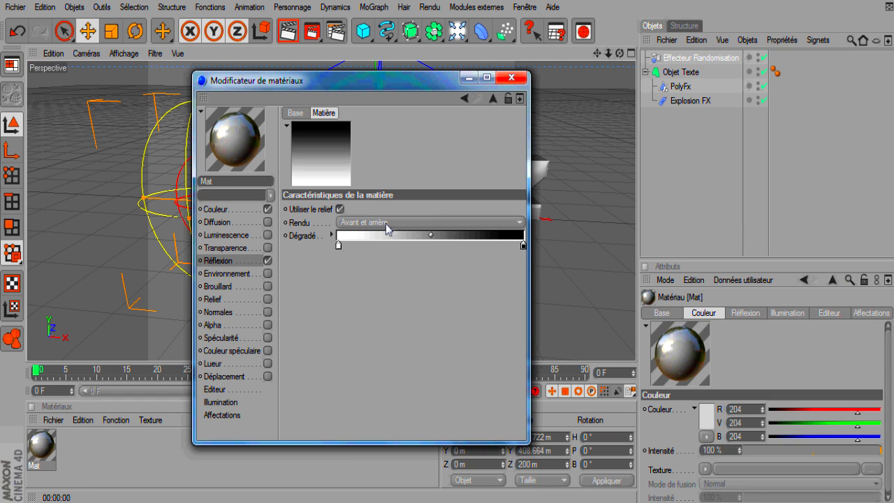
pyautogui.moveTo(338, 246); pyautogui.dragTo(424, 246)
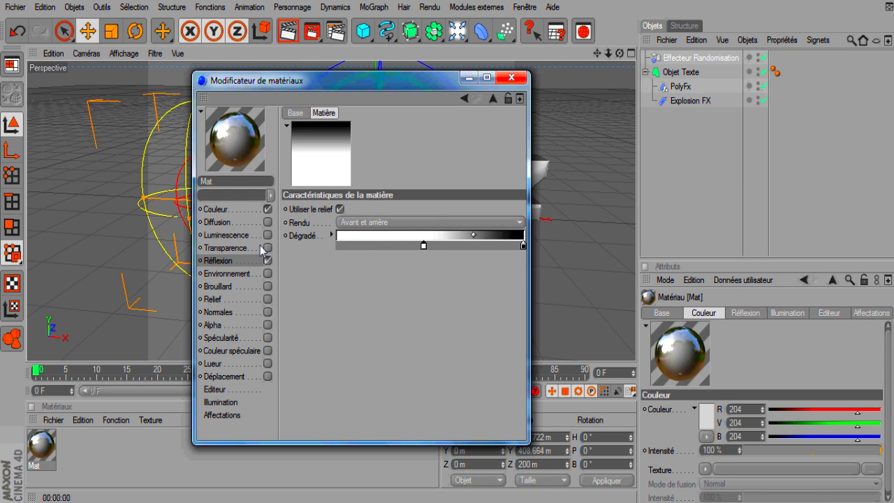
pyautogui.click(248, 263)
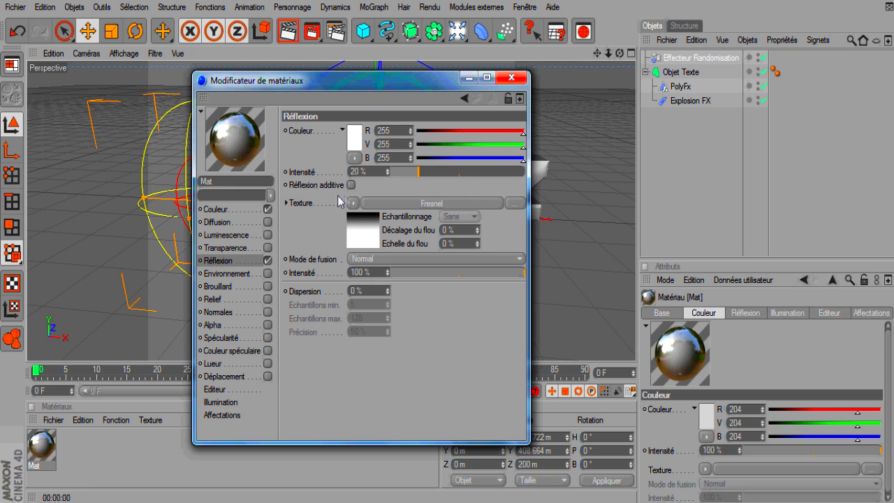
# Clear the Fresnel shader from the material's reflection texture.
pyautogui.click(354, 206)
pyautogui.click(378, 190)
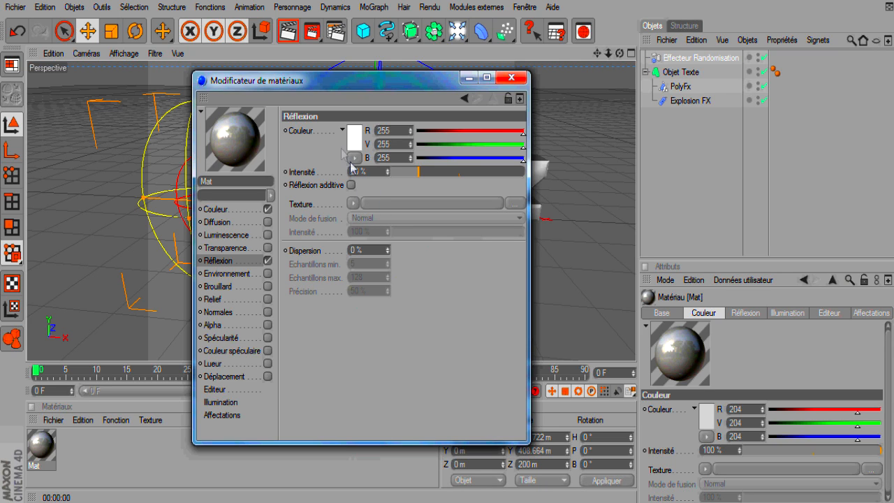
# Set the material's Couleur to a dark grey of RGB 142, 136, 136 and apply the material to the VauRz text.
pyautogui.click(215, 208)
pyautogui.click(349, 142)
pyautogui.click(304, 132)
pyautogui.moveTo(305, 133); pyautogui.dragTo(272, 135)
pyautogui.click(312, 200)
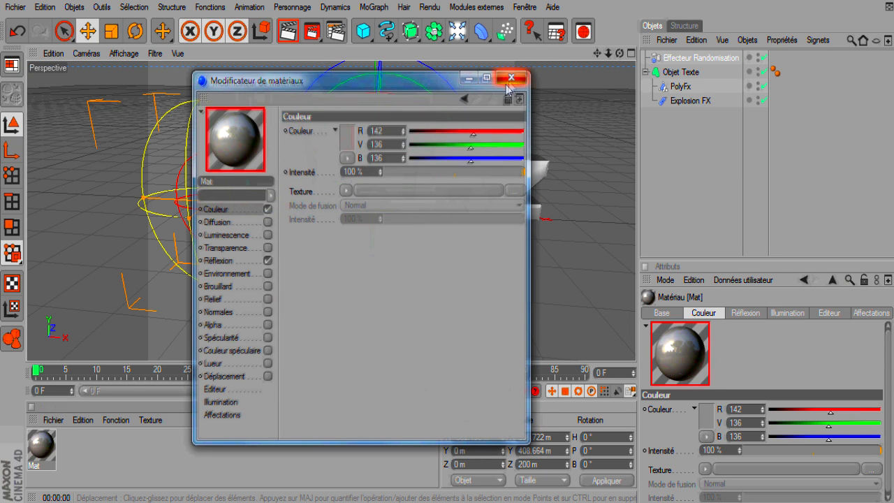
pyautogui.click(512, 78)
pyautogui.moveTo(43, 445); pyautogui.dragTo(397, 171)
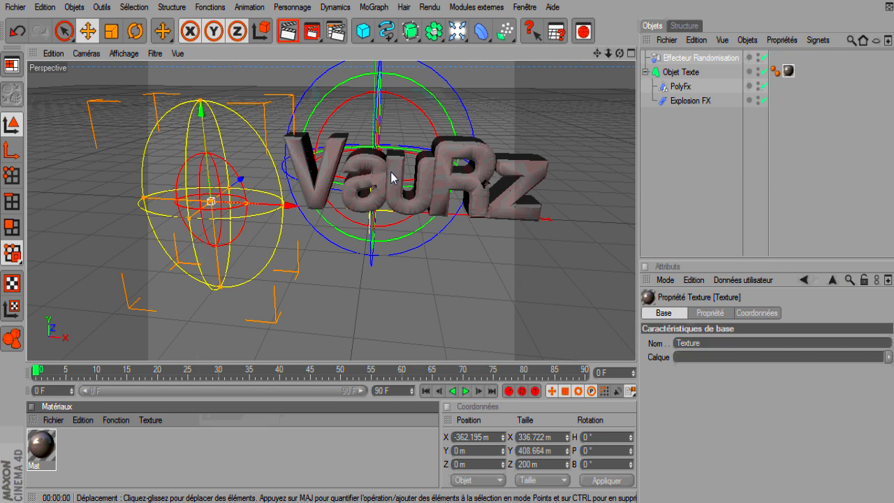
# Add a Sol floor object to the scene.
pyautogui.click(459, 35)
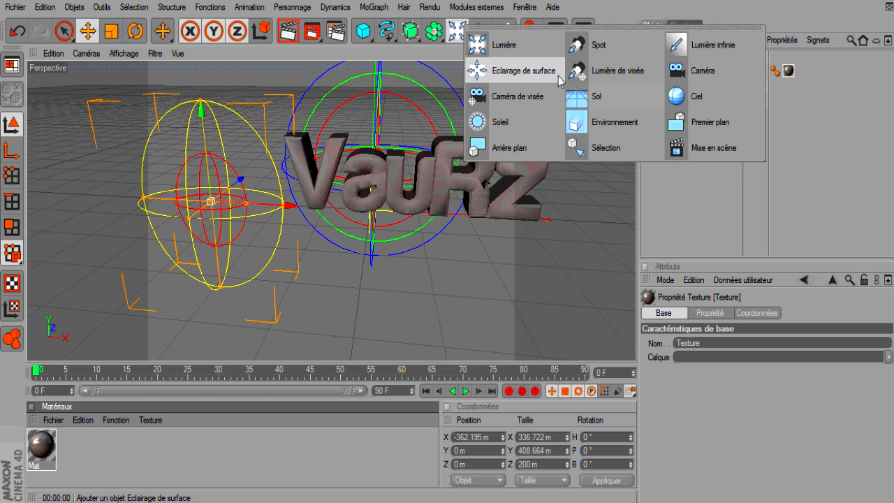
pyautogui.click(595, 102)
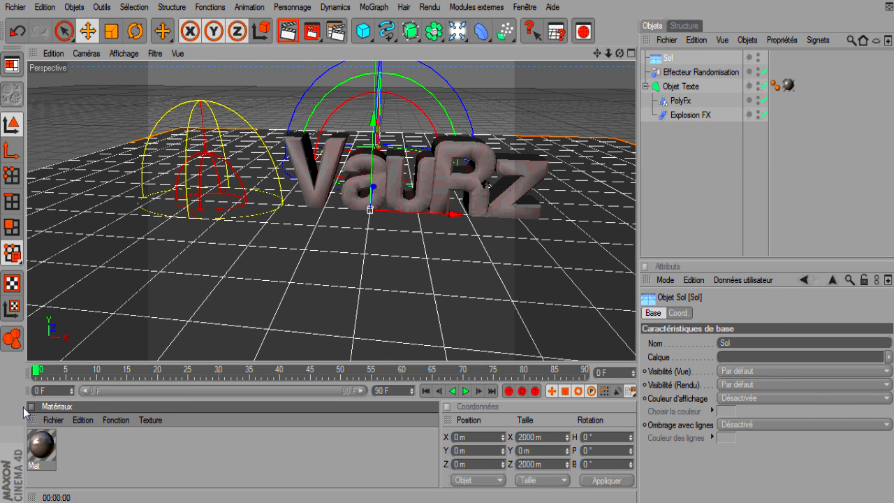
# Create a second material for the floor and turn off its Spécularité channel.
pyautogui.click(83, 420)
pyautogui.click(52, 420)
pyautogui.click(52, 420)
pyautogui.click(132, 239)
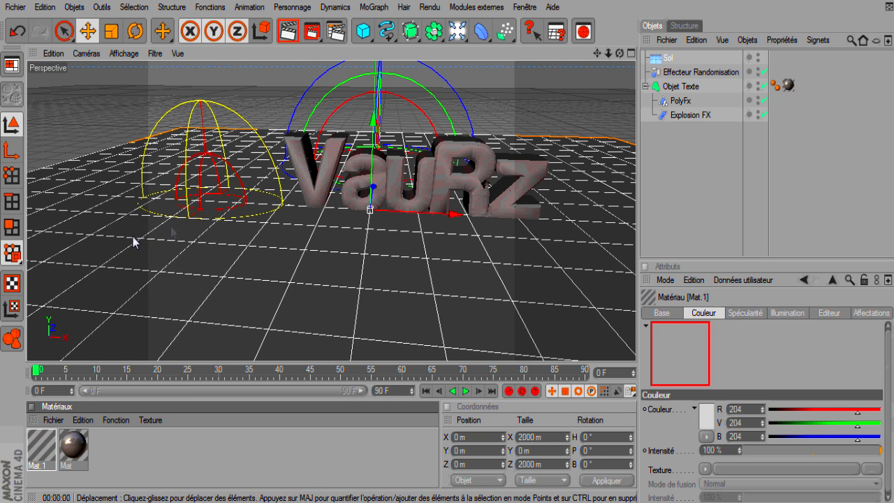
pyautogui.doubleClick(42, 444)
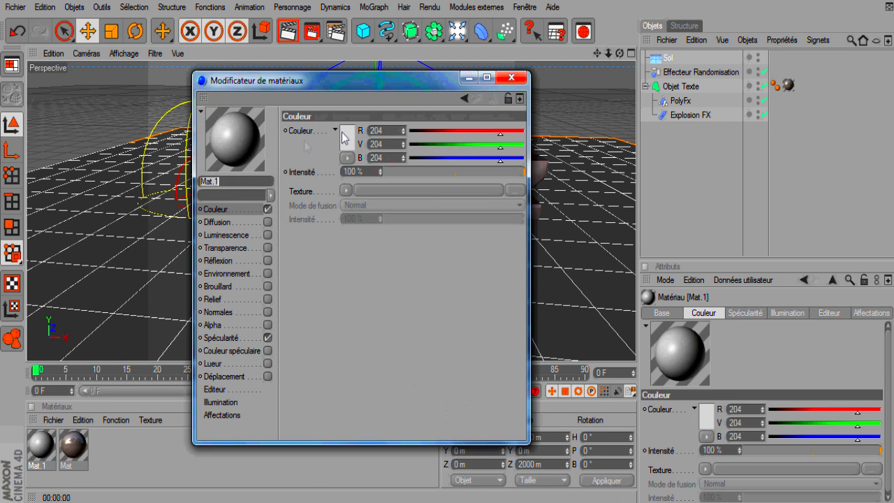
pyautogui.click(268, 339)
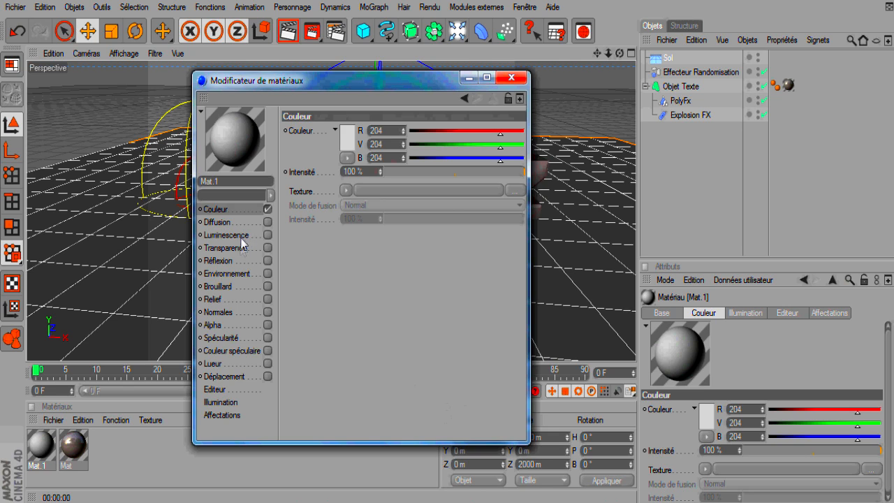
# Enable the floor material's Réflexion channel with a pink colour of RGB 208, 163, 163 and an intensity of 10 %.
pyautogui.click(238, 260)
pyautogui.click(268, 261)
pyautogui.click(354, 137)
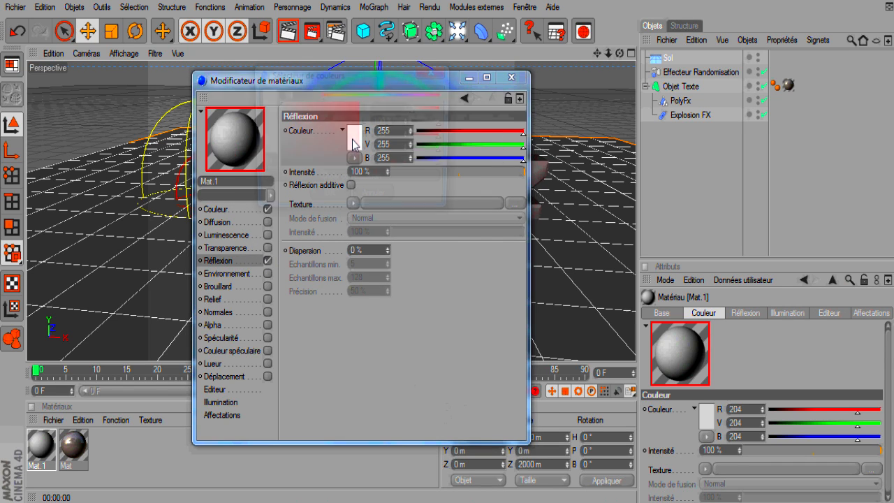
pyautogui.click(286, 110)
pyautogui.moveTo(286, 110)
pyautogui.mouseDown()
pyautogui.moveTo(299, 111)
pyautogui.moveTo(295, 120)
pyautogui.mouseUp()
pyautogui.click(328, 196)
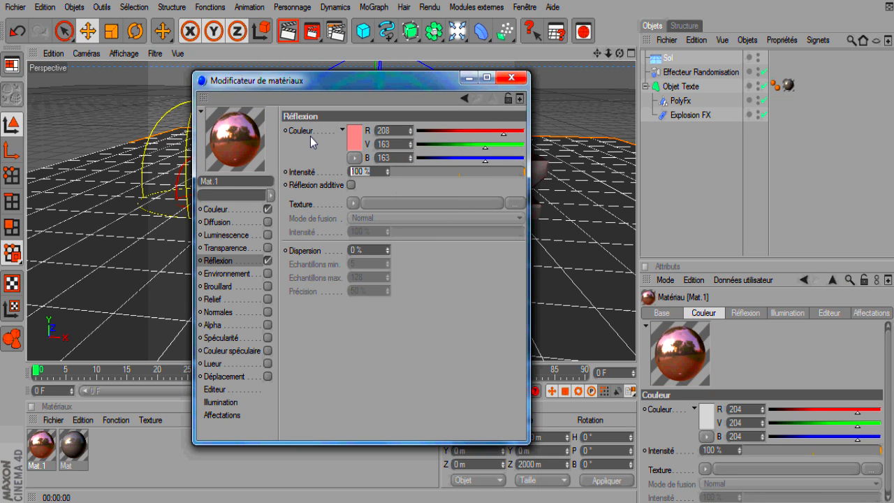
pyautogui.write('10')
pyautogui.press('Return')
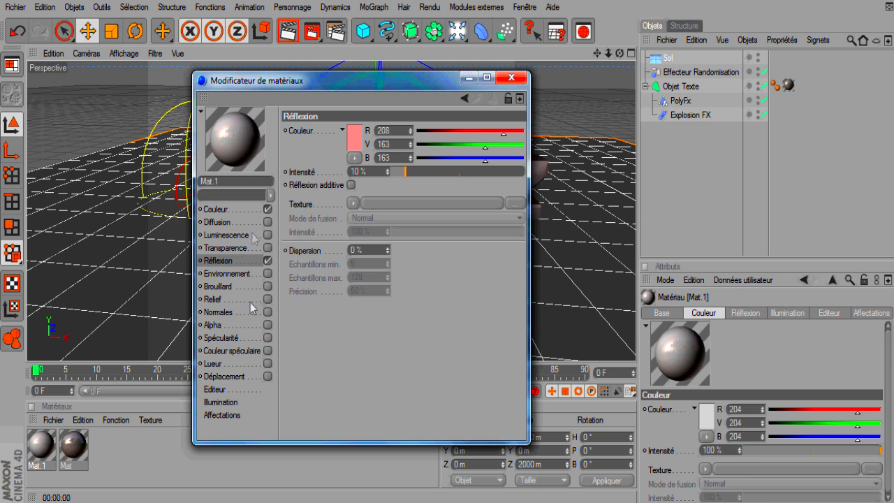
# Set the floor material's Couleur to a pink of RGB 216, 175, 175 and close the material editor.
pyautogui.click(259, 210)
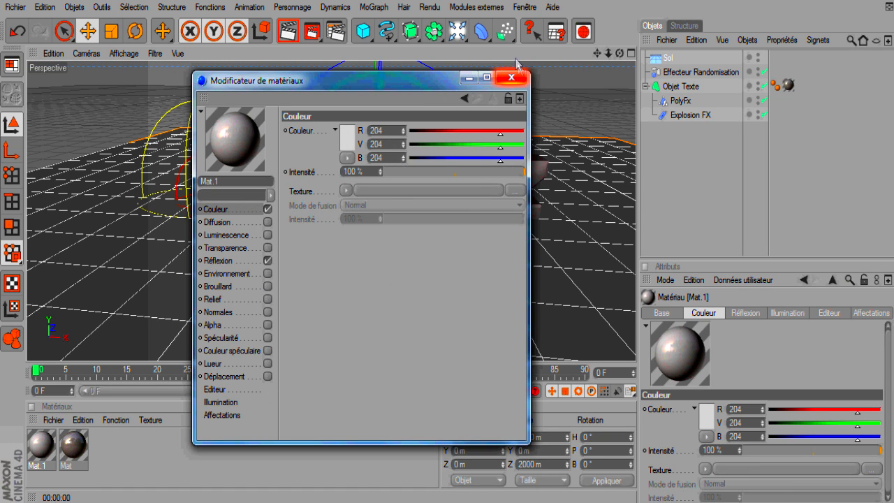
pyautogui.click(239, 263)
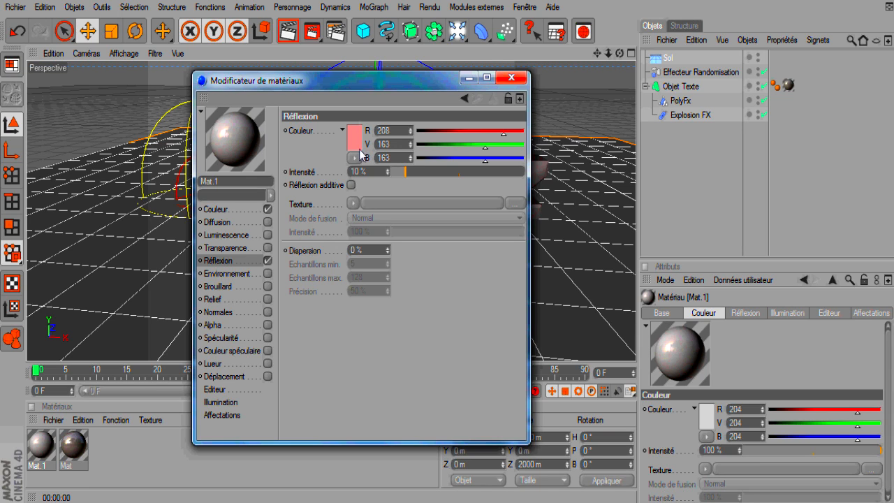
pyautogui.click(218, 209)
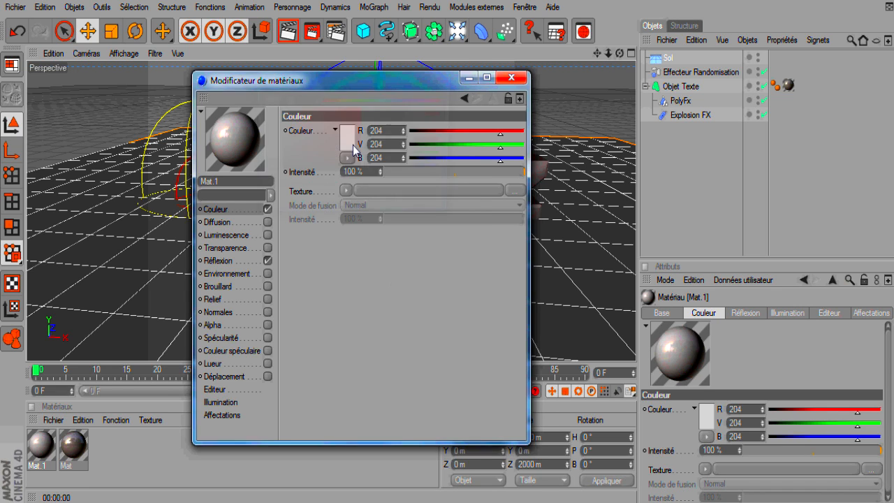
pyautogui.click(353, 146)
pyautogui.moveTo(337, 131); pyautogui.dragTo(292, 118)
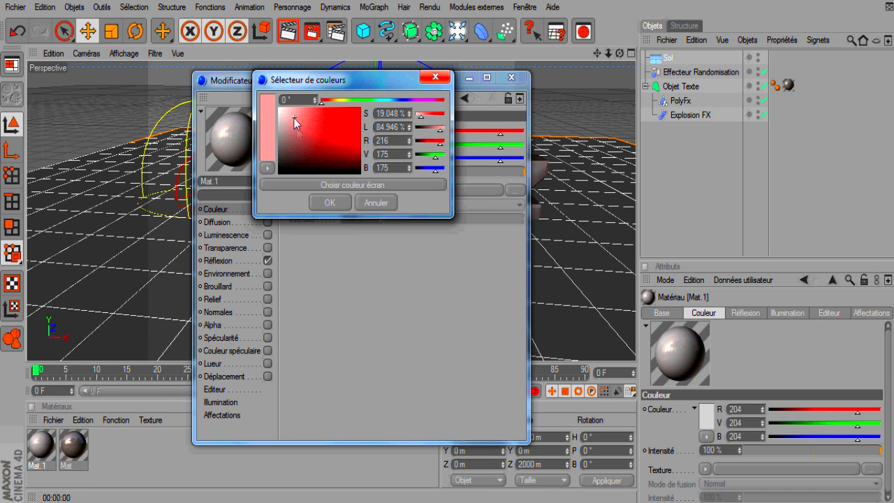
pyautogui.click(337, 204)
pyautogui.click(512, 78)
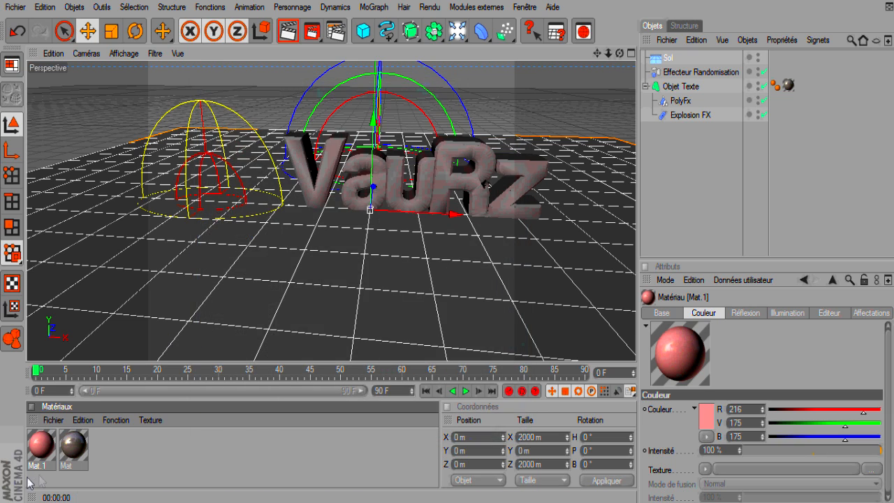
# Apply the pink material to the Sol object and render the view to check the reflections.
pyautogui.moveTo(44, 443); pyautogui.dragTo(670, 63)
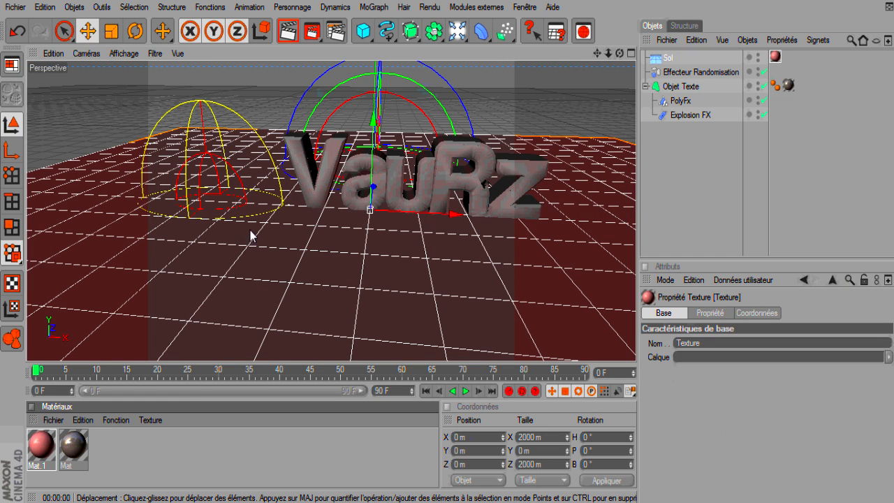
pyautogui.click(289, 30)
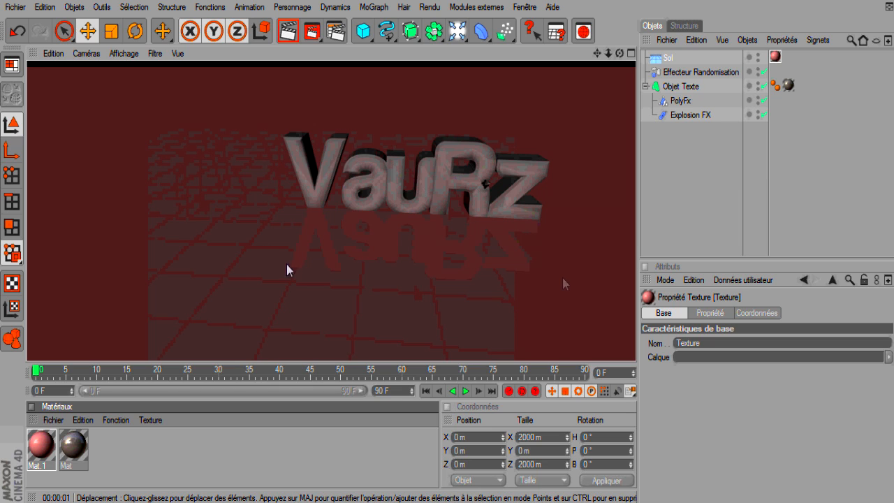
pyautogui.click(688, 83)
pyautogui.click(679, 60)
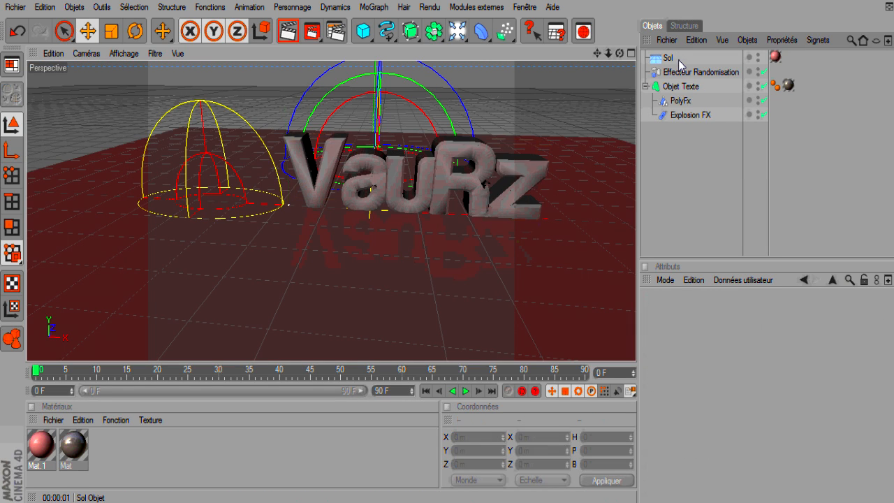
pyautogui.click(683, 87)
pyautogui.click(695, 72)
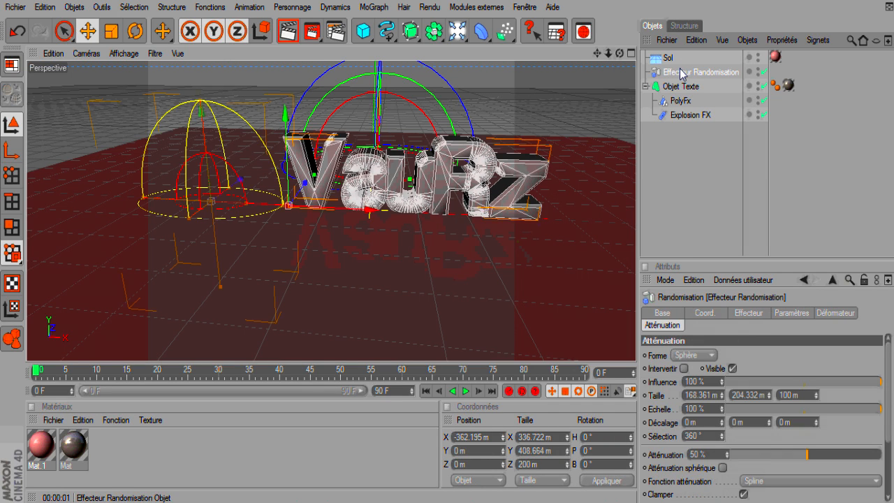
# Add a light and place it above and in front of the text at about X -117 m, Y 228 m, Z -213 m.
pyautogui.click(457, 32)
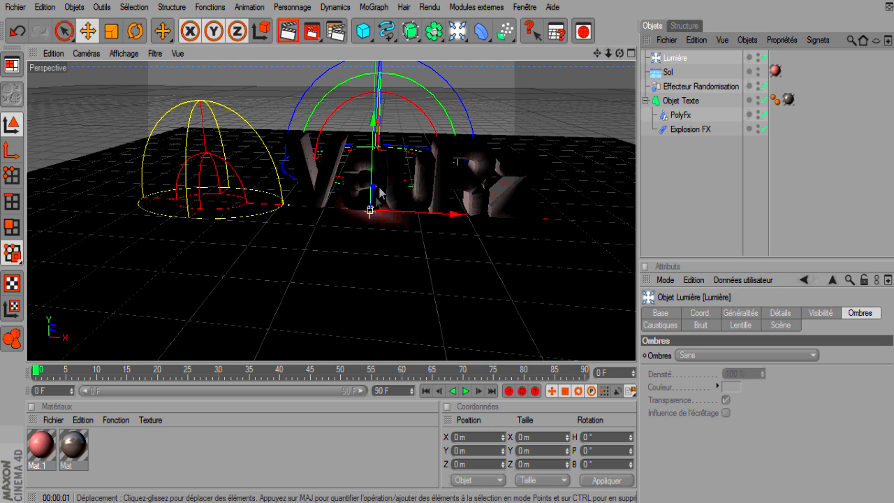
pyautogui.moveTo(379, 188); pyautogui.dragTo(375, 218)
pyautogui.moveTo(376, 150); pyautogui.dragTo(375, 42)
pyautogui.moveTo(440, 102); pyautogui.dragTo(328, 96)
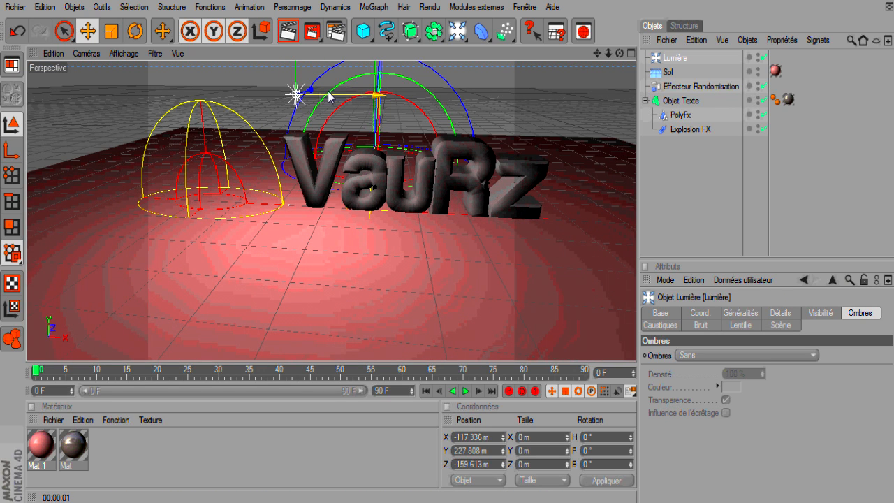
pyautogui.moveTo(296, 93); pyautogui.dragTo(287, 94)
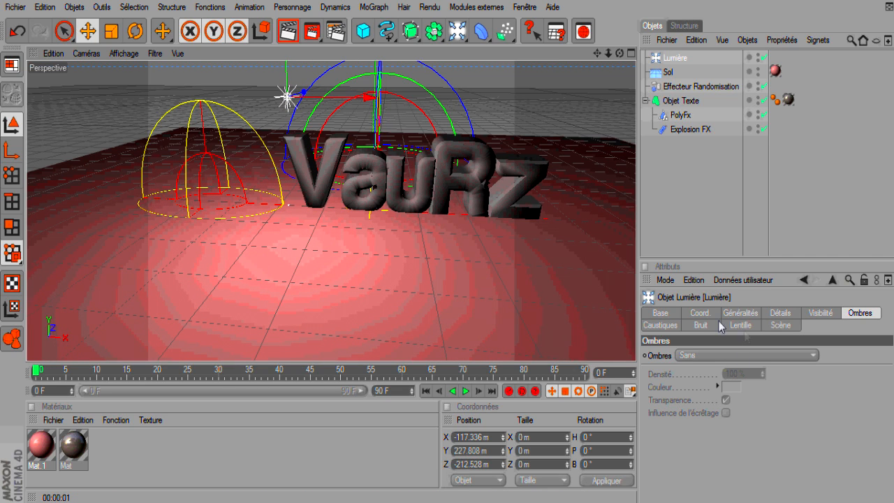
# Set the light's shadows to Masques d'ombres (ombres diffuses) and render a close view of the letters to check them.
pyautogui.click(717, 355)
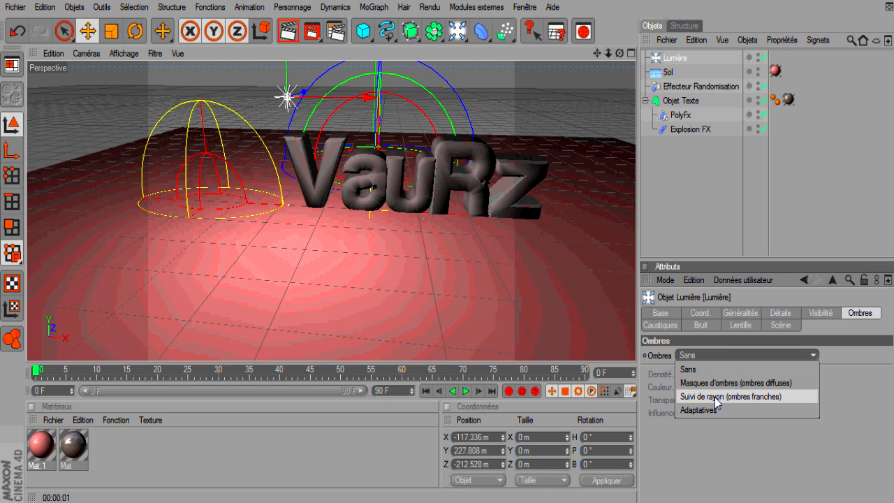
pyautogui.click(718, 384)
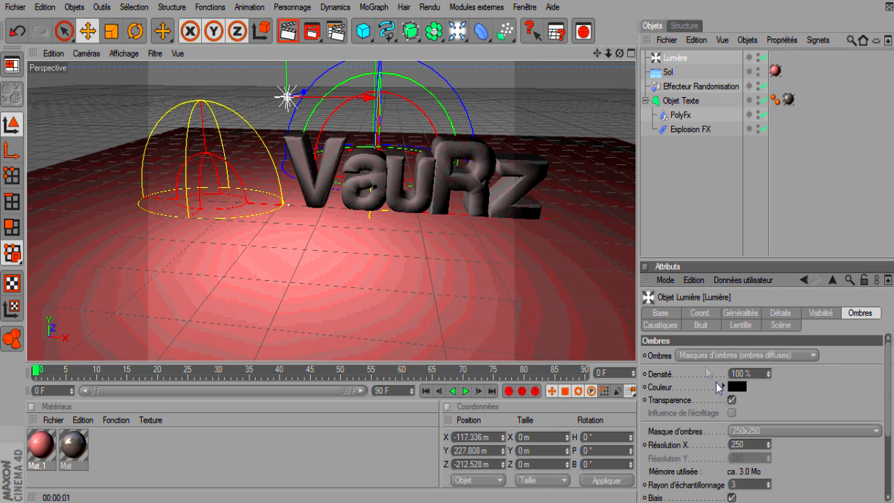
pyautogui.scroll(5, 534, 112)
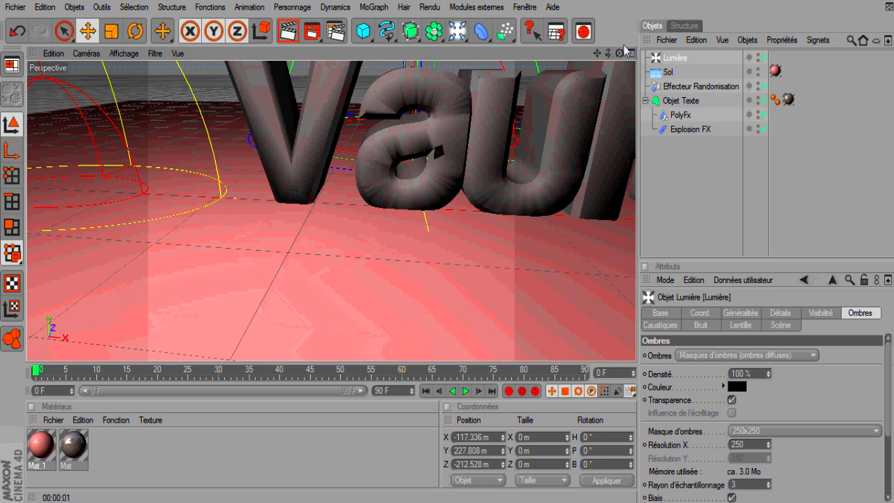
pyautogui.moveTo(599, 54); pyautogui.dragTo(596, 231)
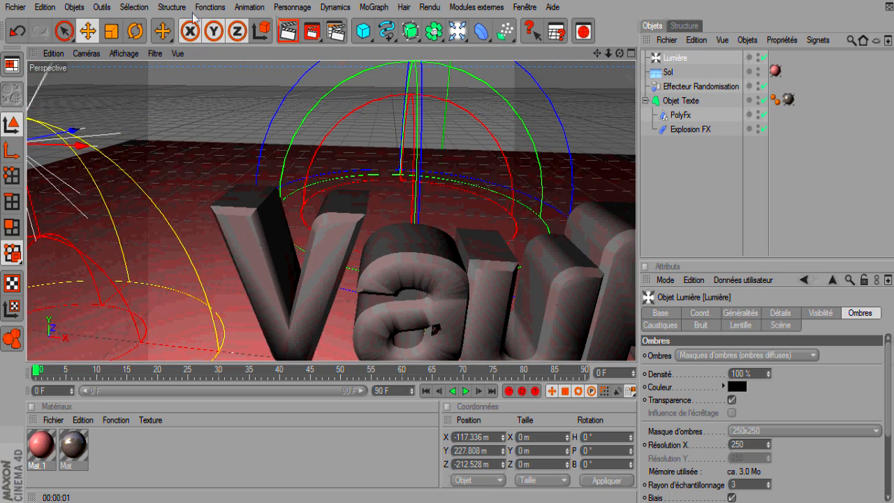
pyautogui.click(294, 32)
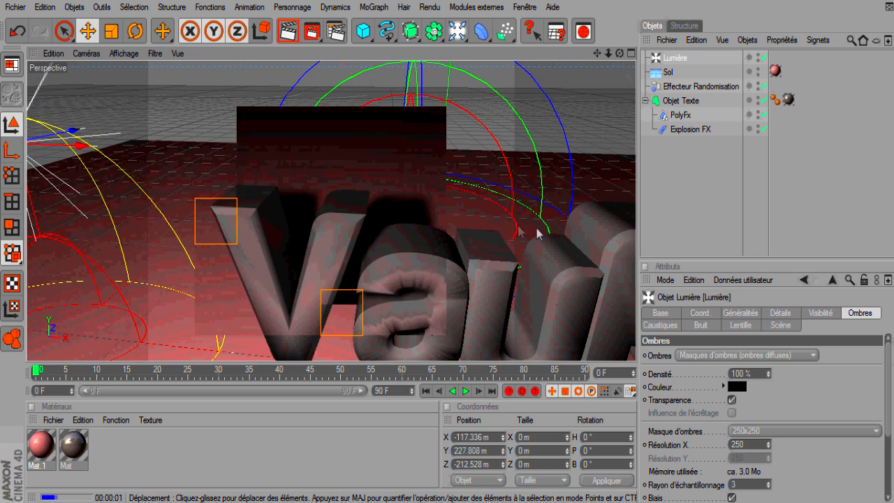
pyautogui.click(289, 32)
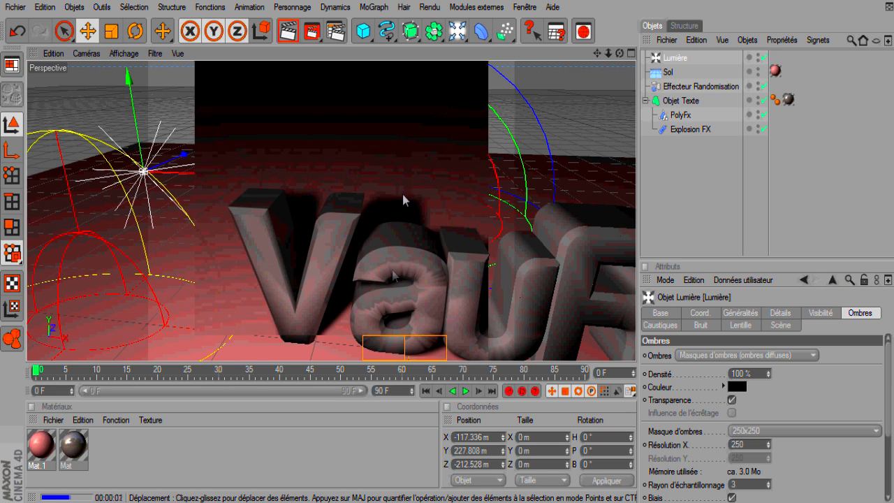
pyautogui.click(517, 236)
# Move the light along X to about -149 m.
pyautogui.scroll(-3, 569, 178)
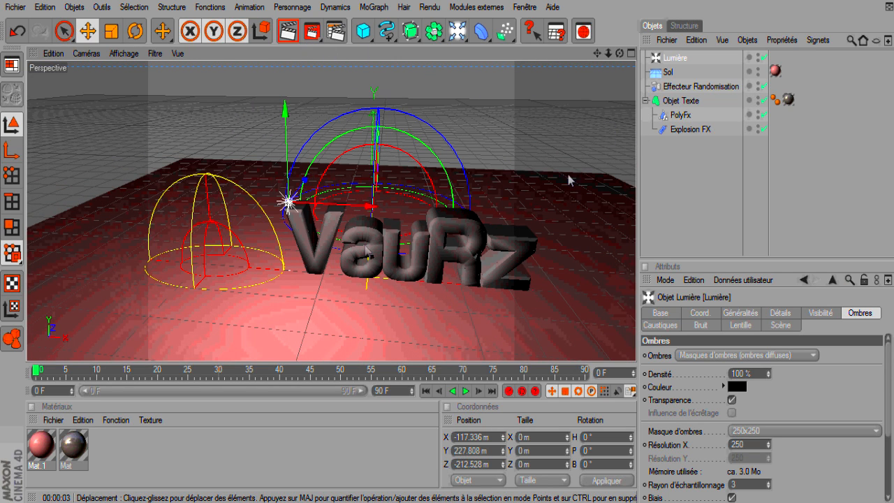
pyautogui.moveTo(315, 205); pyautogui.dragTo(294, 203)
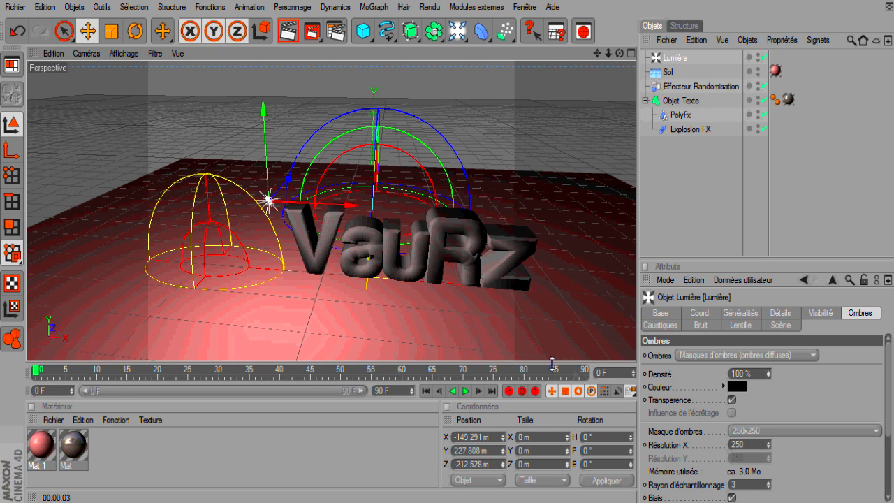
# Set the animation length to 200 frames and extend the timeline's preview range to frame 200.
pyautogui.doubleClick(381, 390)
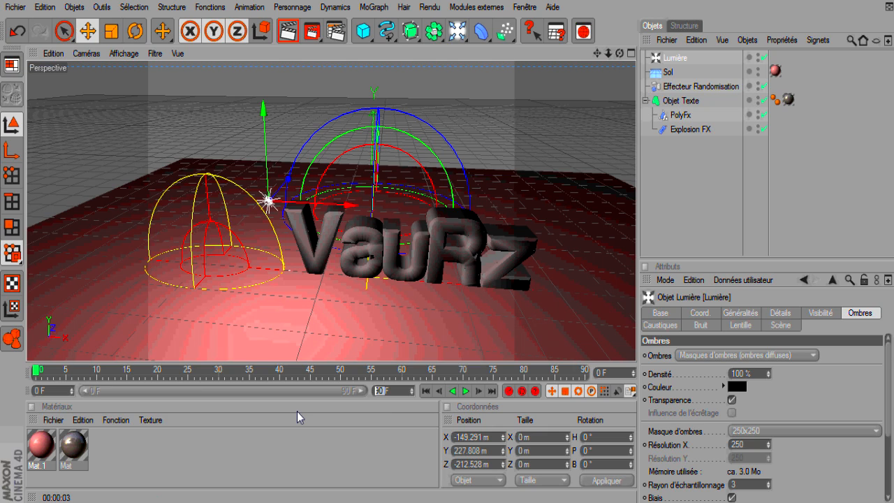
pyautogui.press('Return')
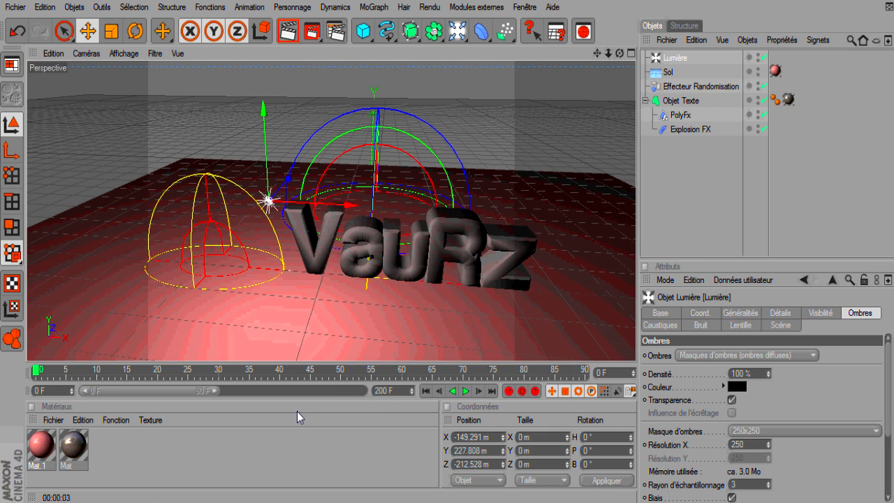
pyautogui.moveTo(217, 393); pyautogui.dragTo(393, 395)
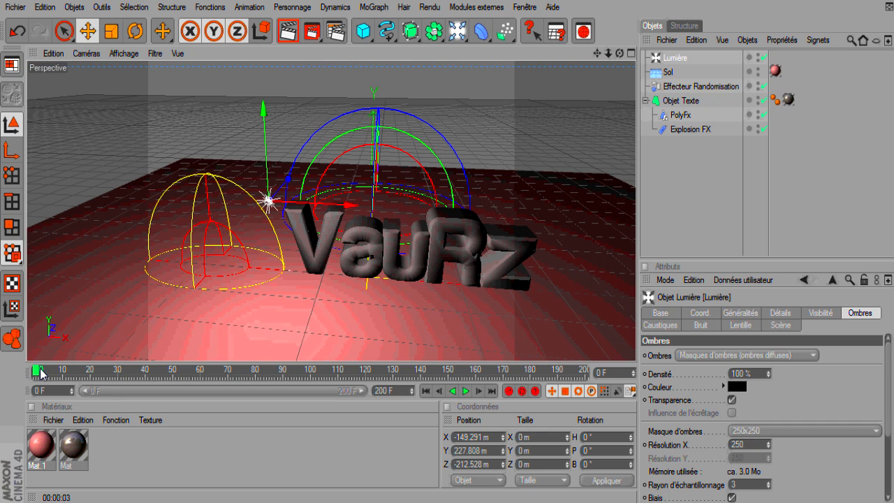
# Animate the light along X from about -149 m at frame 0 to about 287 m at frame 200, recording keyframes.
pyautogui.moveTo(40, 374); pyautogui.dragTo(32, 409)
pyautogui.moveTo(55, 375); pyautogui.dragTo(584, 372)
pyautogui.moveTo(353, 207); pyautogui.dragTo(643, 223)
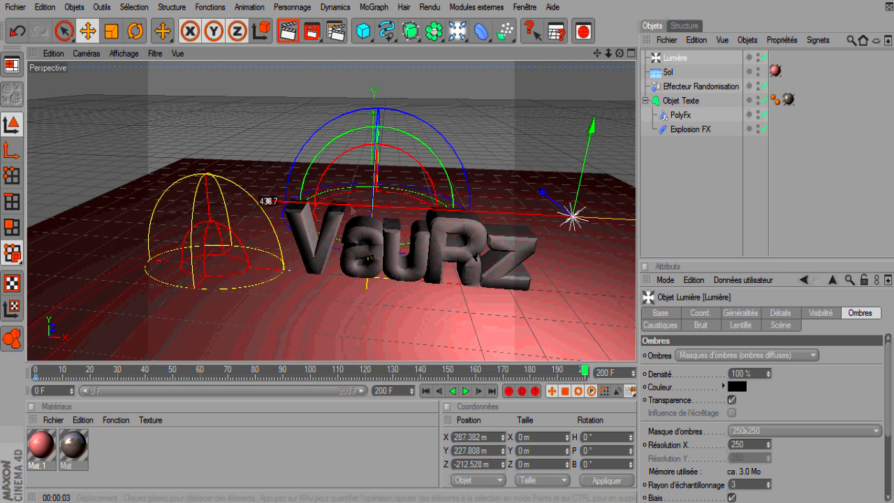
pyautogui.click(510, 392)
pyautogui.moveTo(586, 372); pyautogui.dragTo(12, 351)
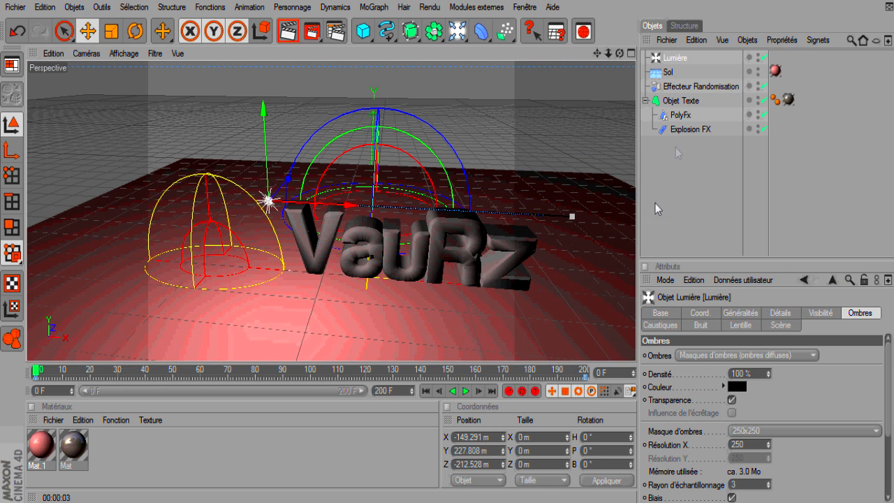
pyautogui.click(459, 30)
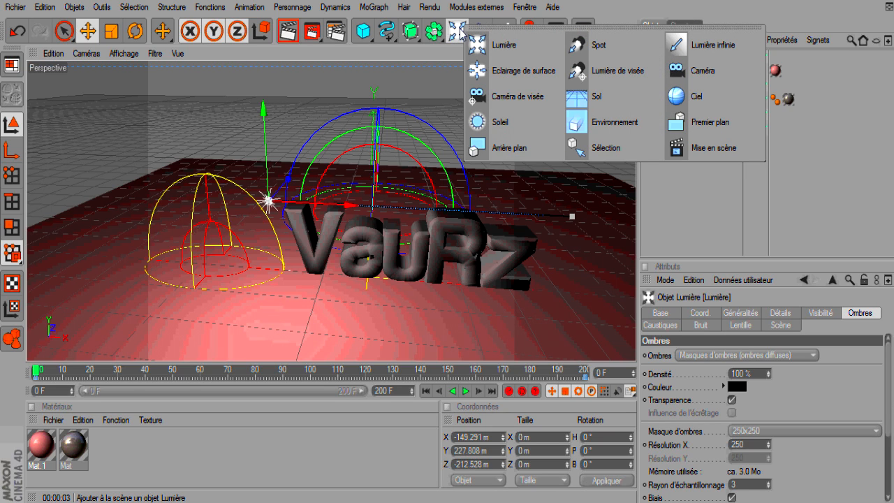
pyautogui.click(457, 29)
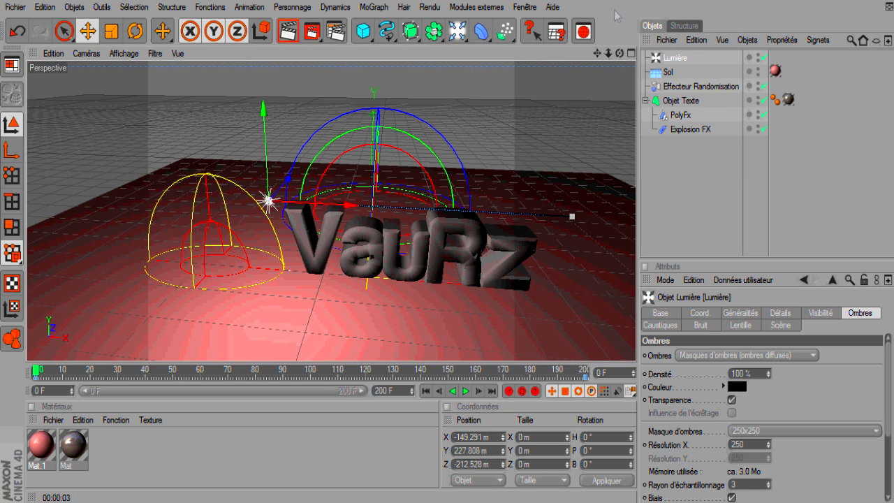
pyautogui.click(692, 130)
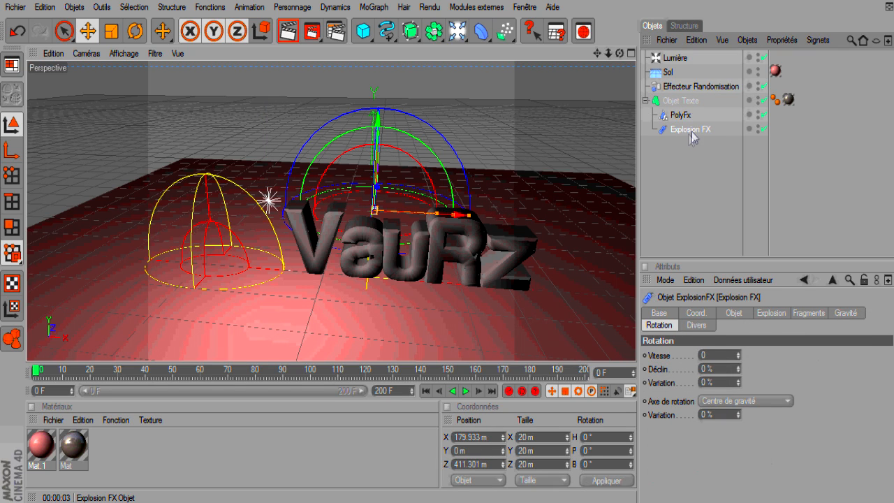
# Keyframe the random effector from X about -362 m at frame 0 to 590 m at frame 200, widening its falloff to about 207 m.
pyautogui.click(701, 87)
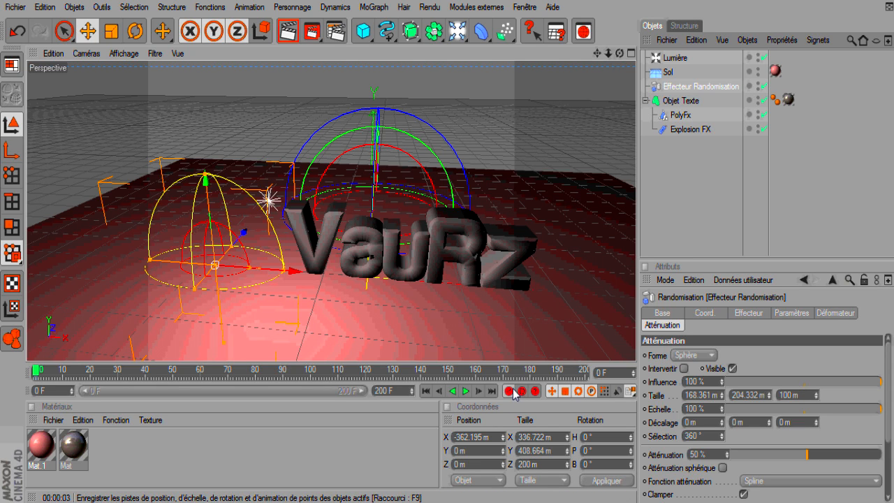
pyautogui.moveTo(35, 375); pyautogui.dragTo(592, 369)
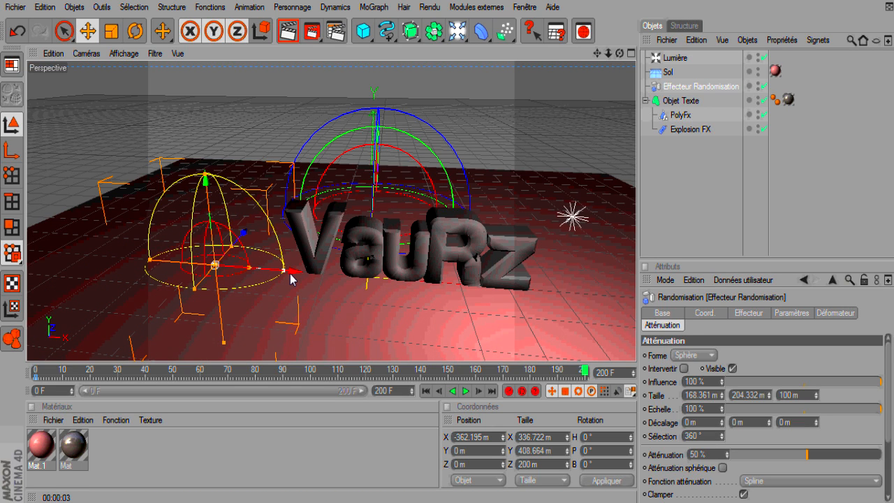
pyautogui.moveTo(291, 279); pyautogui.dragTo(499, 290)
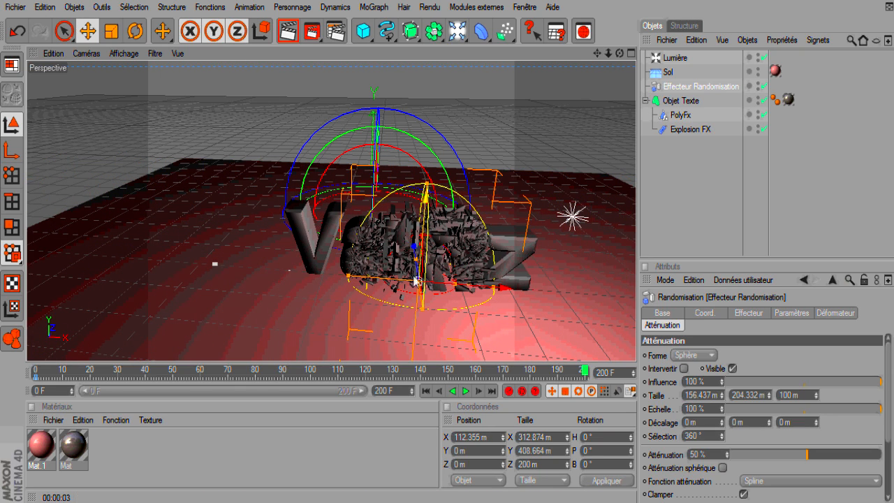
pyautogui.moveTo(494, 287); pyautogui.dragTo(634, 299)
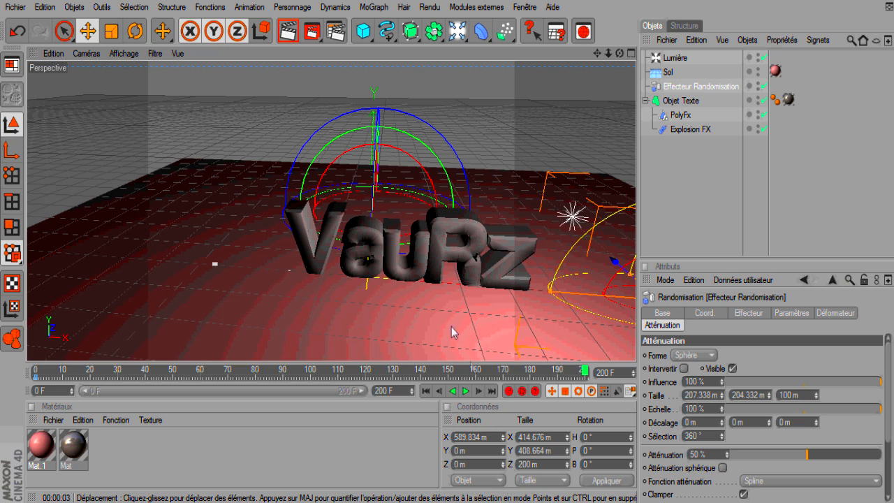
pyautogui.click(509, 391)
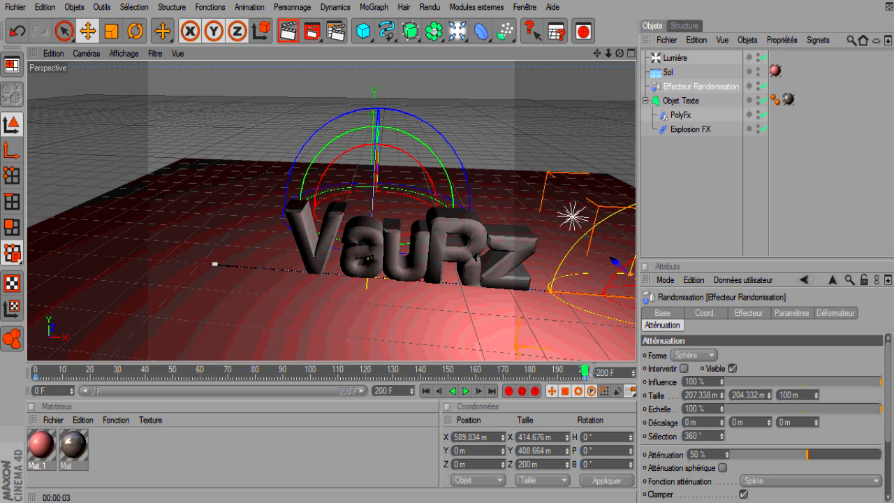
# Play the animation from the start to check the effector passing through the letters, and rewind it.
pyautogui.moveTo(584, 374); pyautogui.dragTo(42, 371)
pyautogui.click(466, 391)
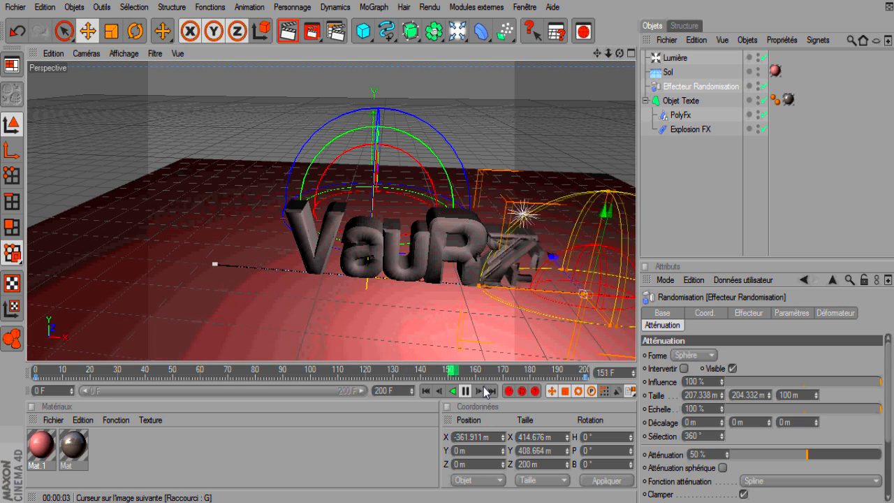
pyautogui.click(465, 396)
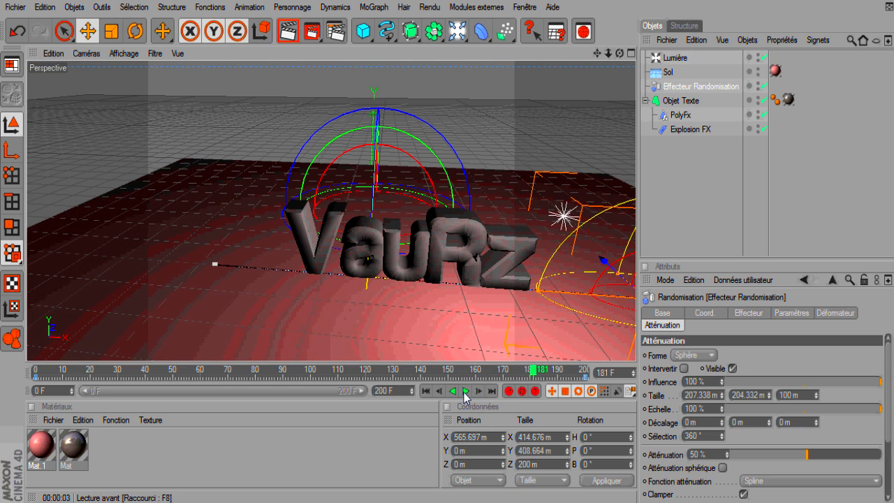
pyautogui.moveTo(531, 376); pyautogui.dragTo(36, 374)
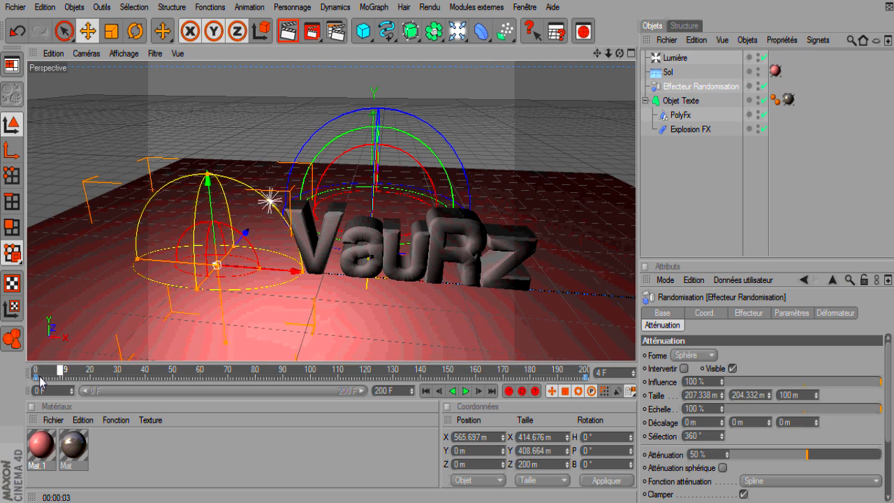
# Move the Explosion FX along X to about 272 m at frame 59 and record a keyframe.
pyautogui.click(702, 128)
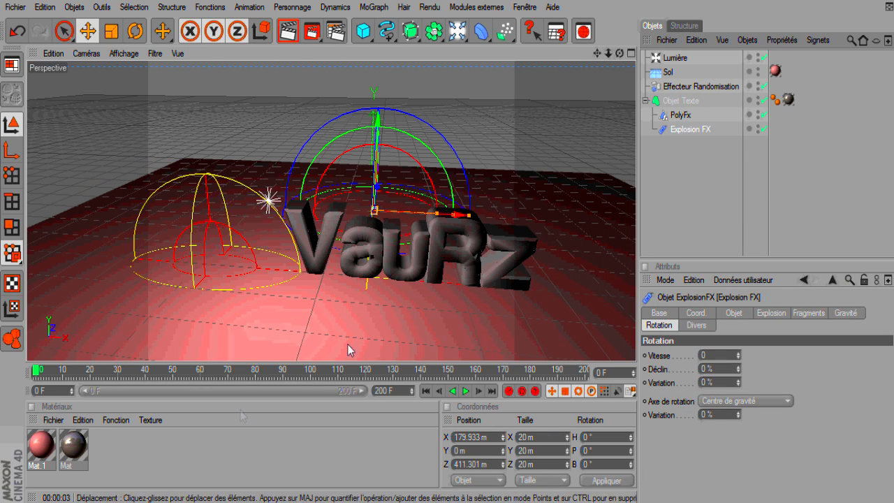
pyautogui.moveTo(40, 376); pyautogui.dragTo(198, 373)
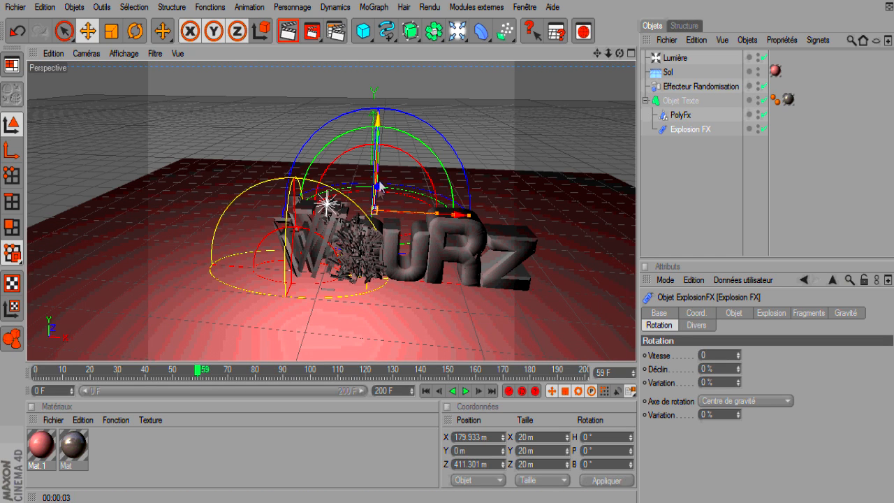
pyautogui.moveTo(464, 216); pyautogui.dragTo(492, 216)
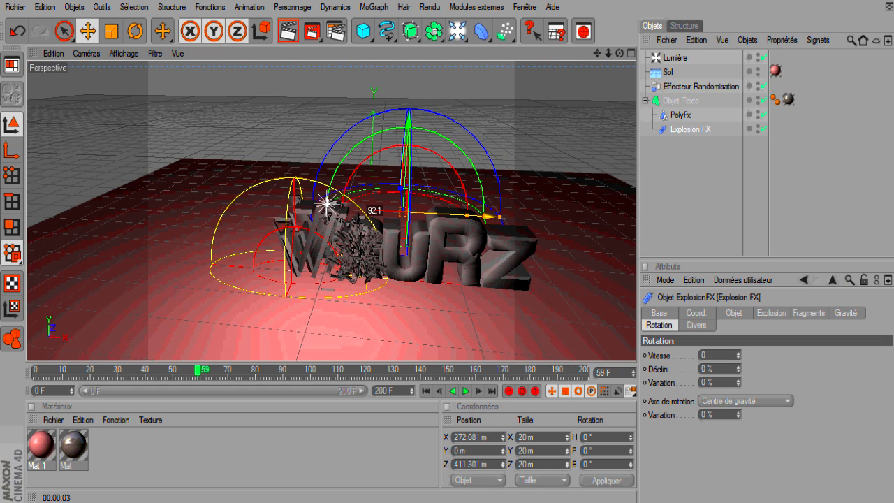
pyautogui.moveTo(492, 216); pyautogui.dragTo(493, 216)
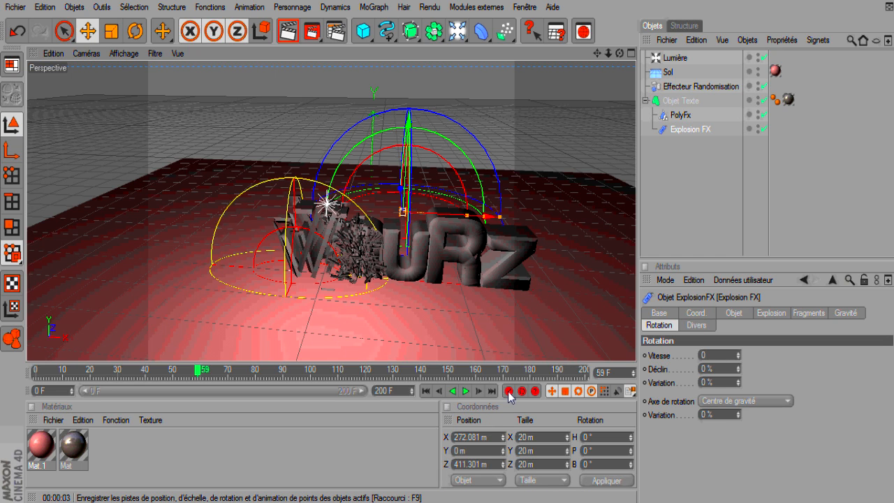
# Move the Explosion FX along Z to about -303 m at frame 147 and record a keyframe.
pyautogui.moveTo(198, 372); pyautogui.dragTo(419, 363)
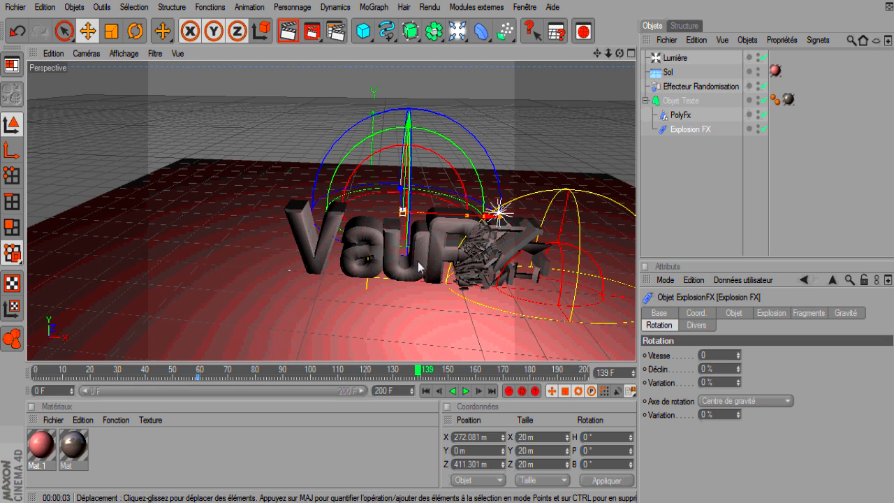
pyautogui.moveTo(421, 370); pyautogui.dragTo(440, 372)
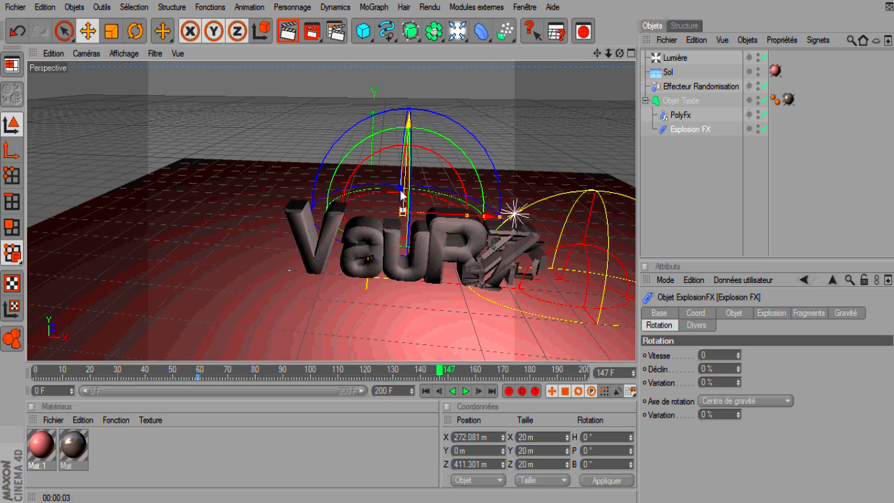
pyautogui.moveTo(397, 194); pyautogui.dragTo(415, 339)
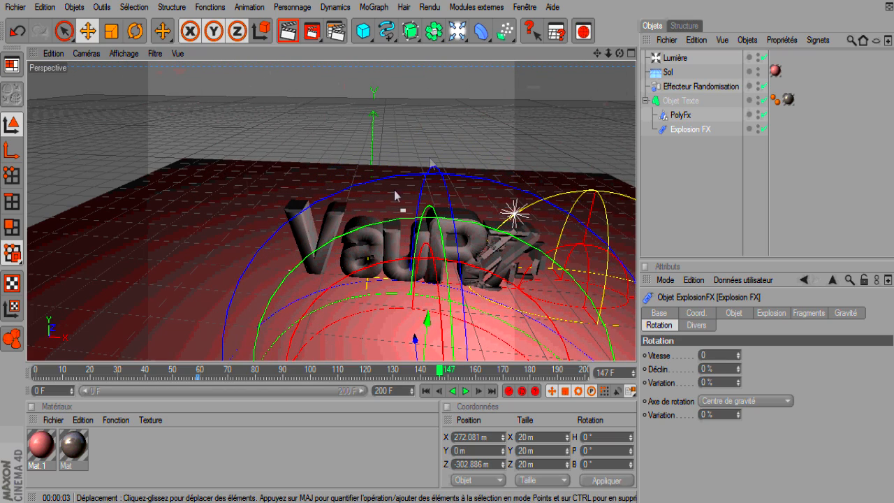
pyautogui.click(509, 392)
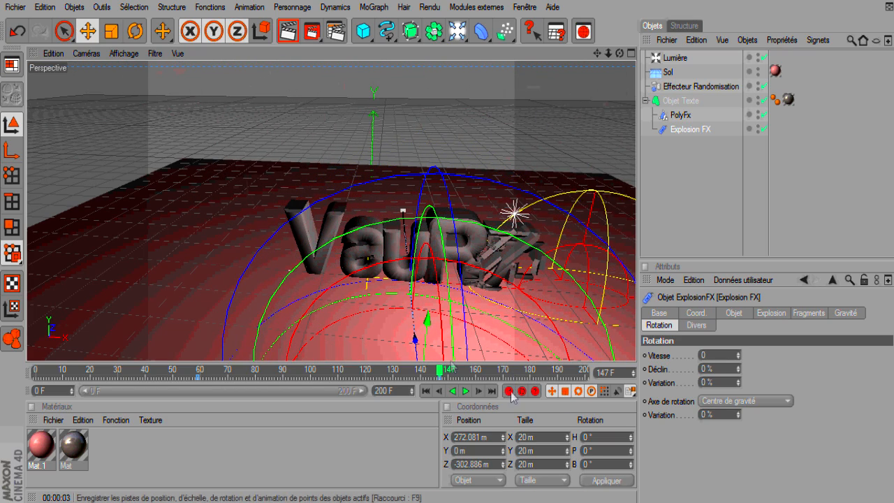
# Play back the animation to check the Explosion FX movement and return to frame 0.
pyautogui.moveTo(441, 373); pyautogui.dragTo(63, 375)
pyautogui.click(466, 391)
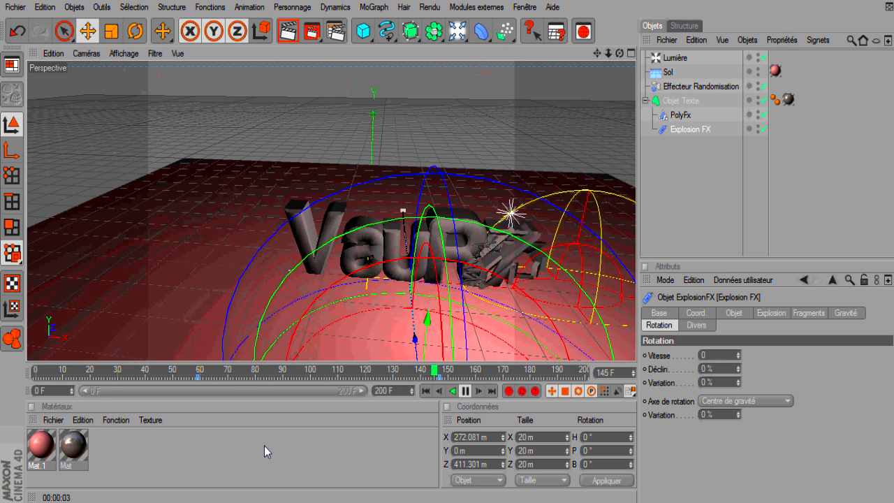
pyautogui.click(466, 392)
pyautogui.moveTo(553, 370); pyautogui.dragTo(10, 403)
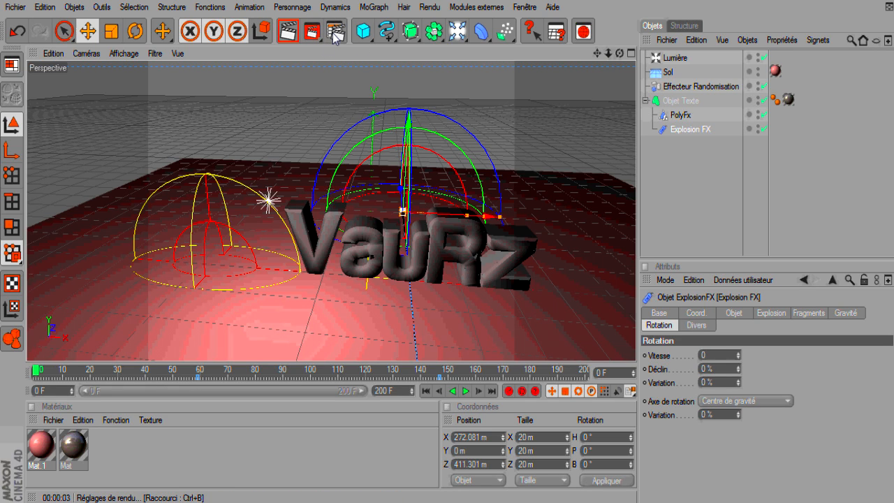
# Set the render output to the HDV/HDTV 720 29.97 film preset and its frame range to Toutes les images.
pyautogui.click(333, 33)
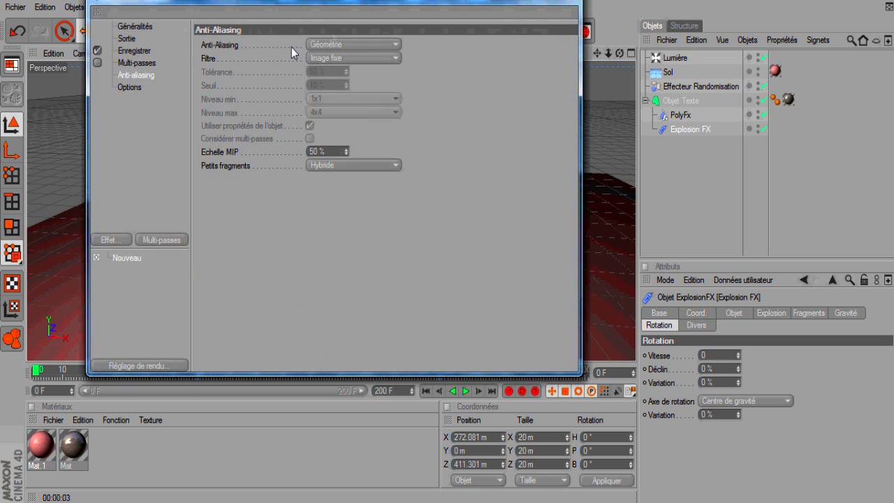
pyautogui.click(141, 40)
pyautogui.click(158, 28)
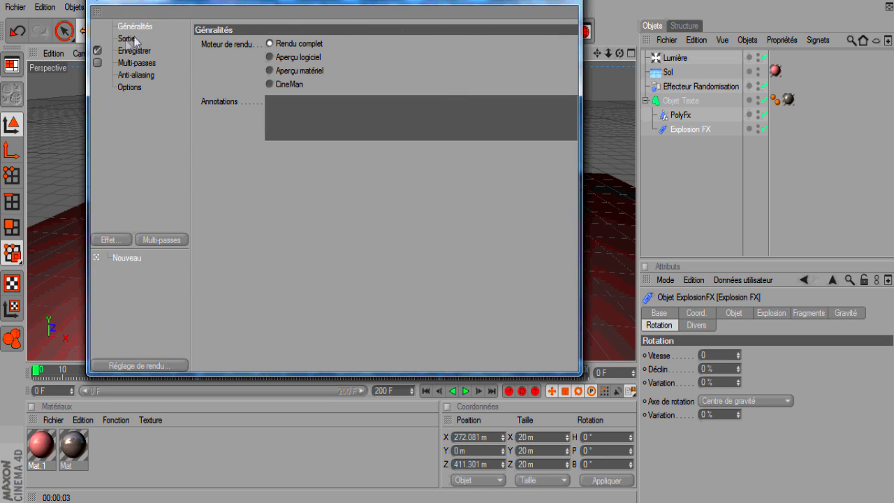
pyautogui.click(126, 40)
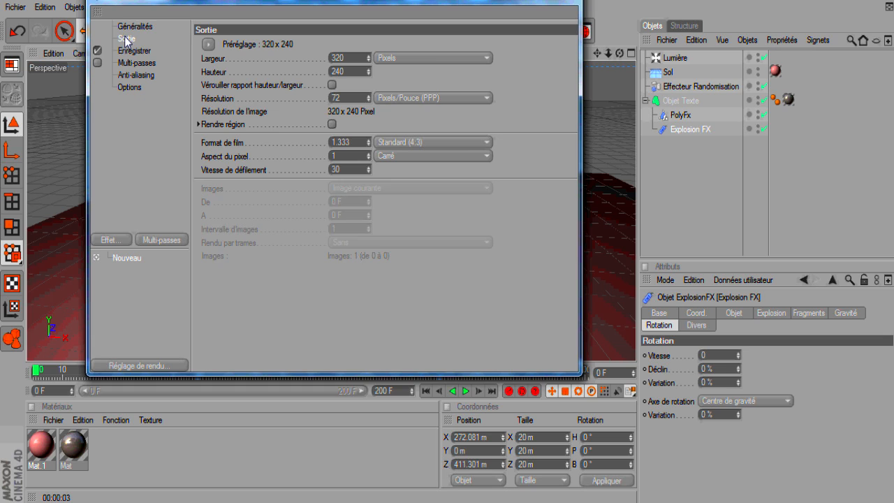
pyautogui.click(209, 45)
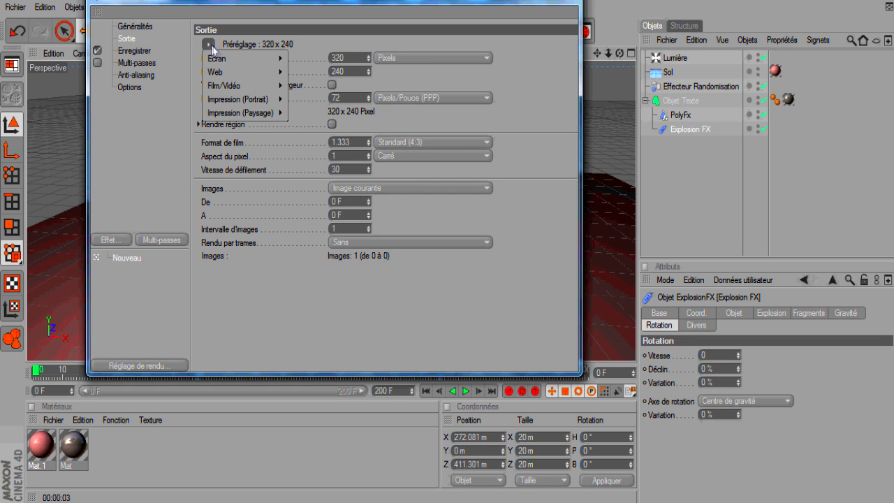
pyautogui.moveTo(231, 73)
pyautogui.moveTo(267, 84)
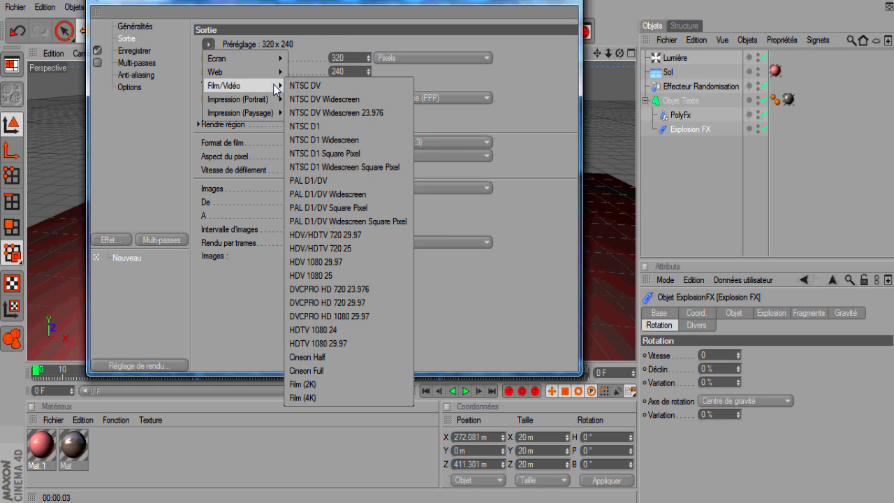
pyautogui.click(376, 236)
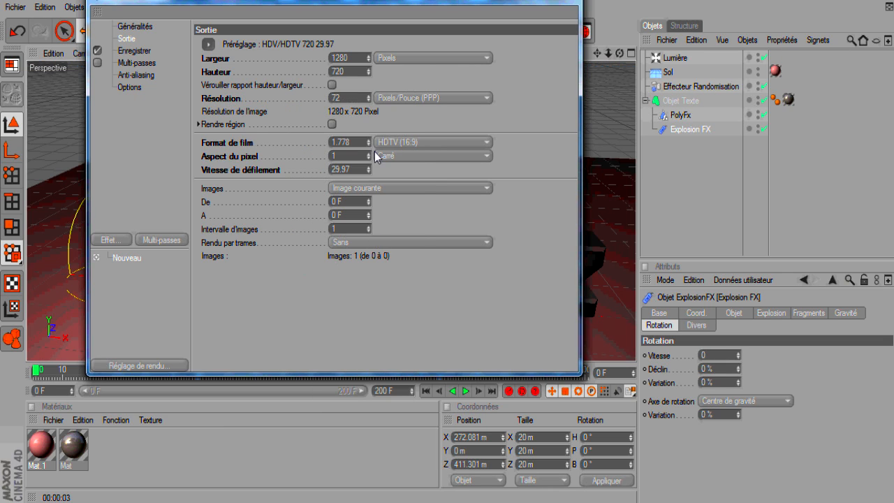
pyautogui.click(361, 192)
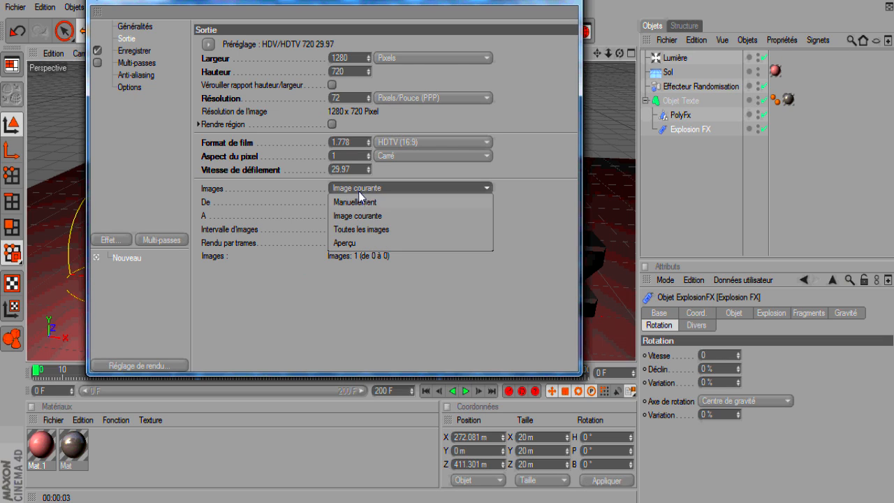
pyautogui.click(378, 232)
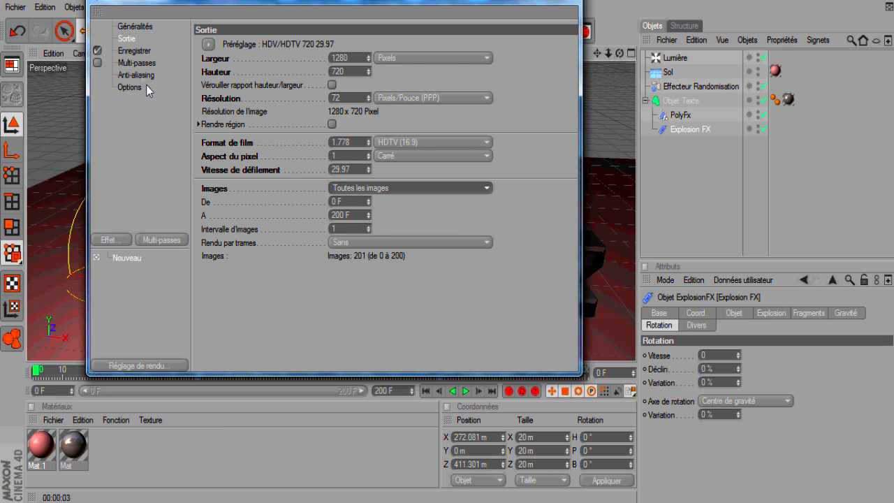
# Set the render to save to the desktop as Intro tutoriel pour MafTuto.avi, replacing the existing file, in Film AVI format.
pyautogui.click(137, 51)
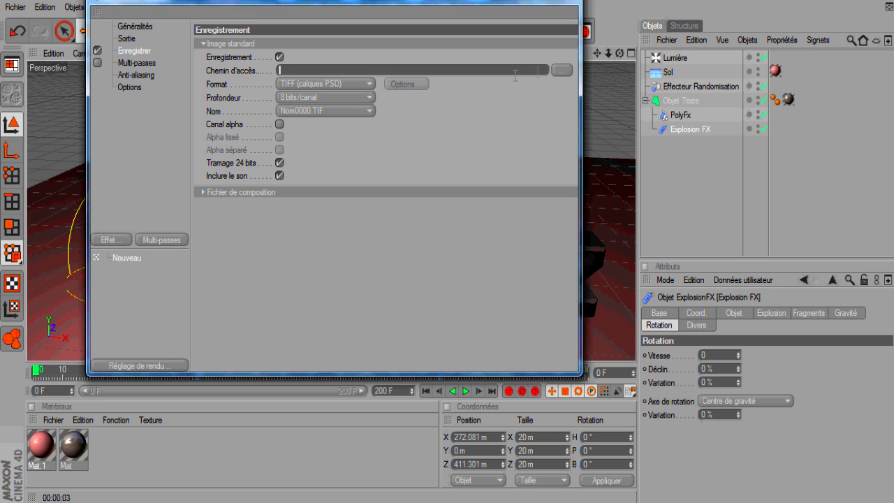
pyautogui.click(562, 70)
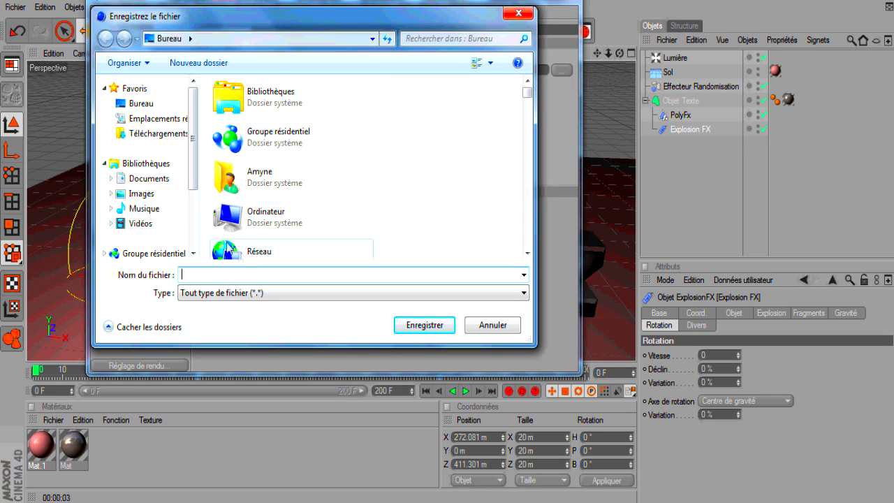
pyautogui.write('Intro')
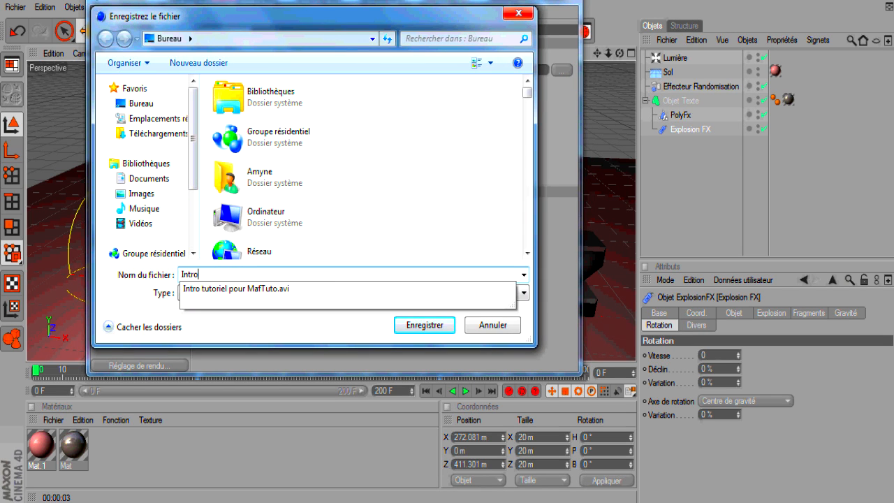
pyautogui.click(258, 289)
pyautogui.click(417, 324)
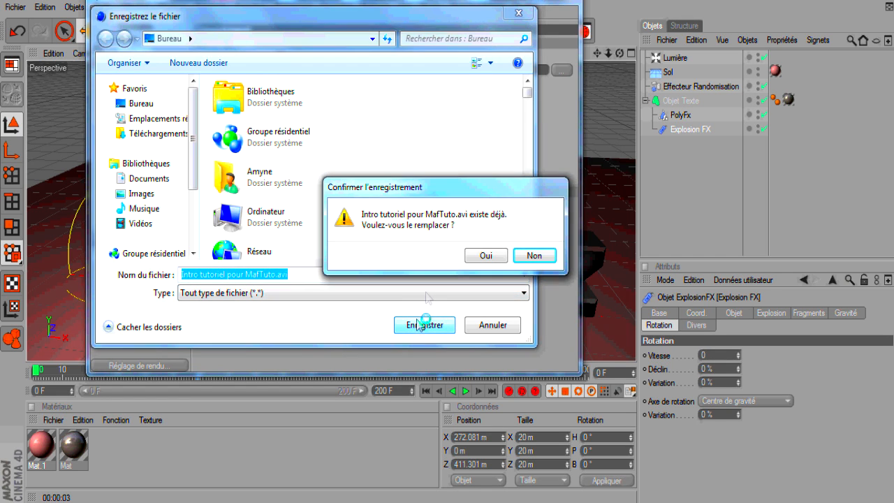
pyautogui.click(486, 255)
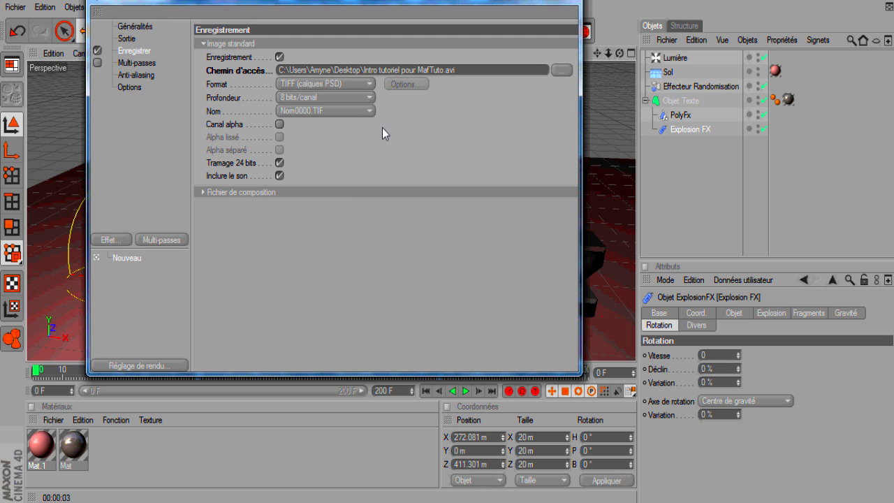
pyautogui.click(315, 85)
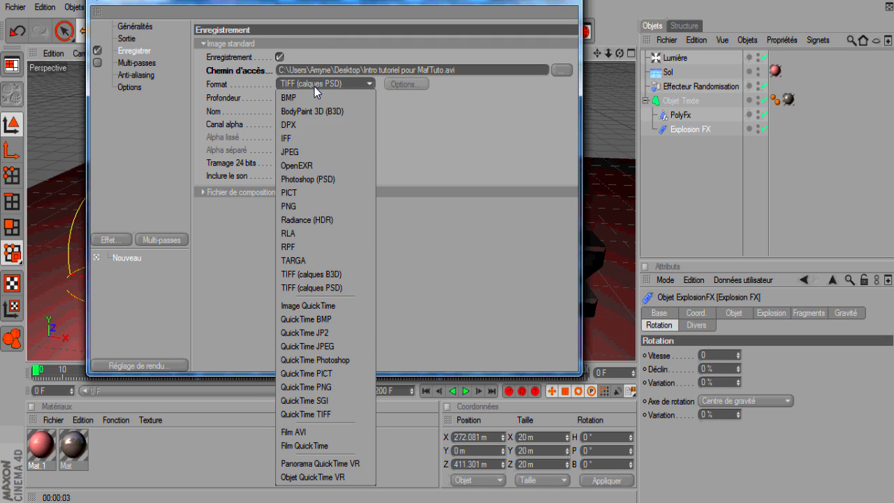
pyautogui.click(335, 433)
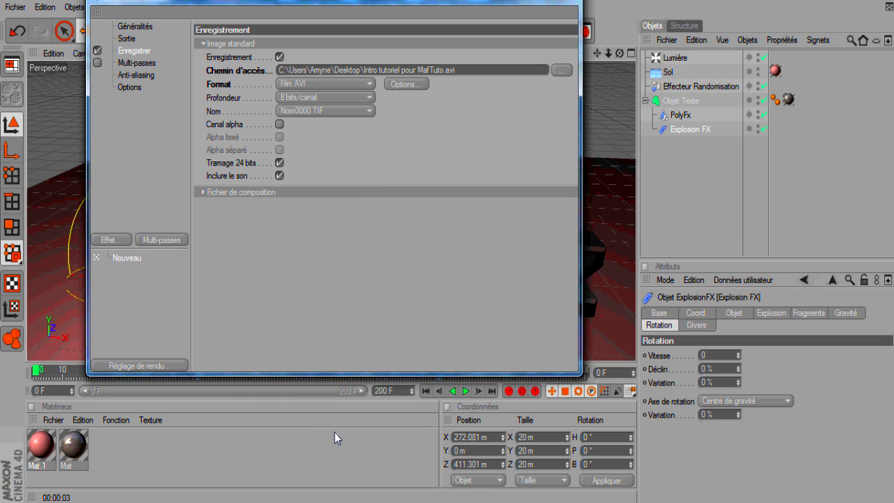
# Set render anti-aliasing to Au mieux with a Niveau max of 2x2 and close the render settings.
pyautogui.click(142, 64)
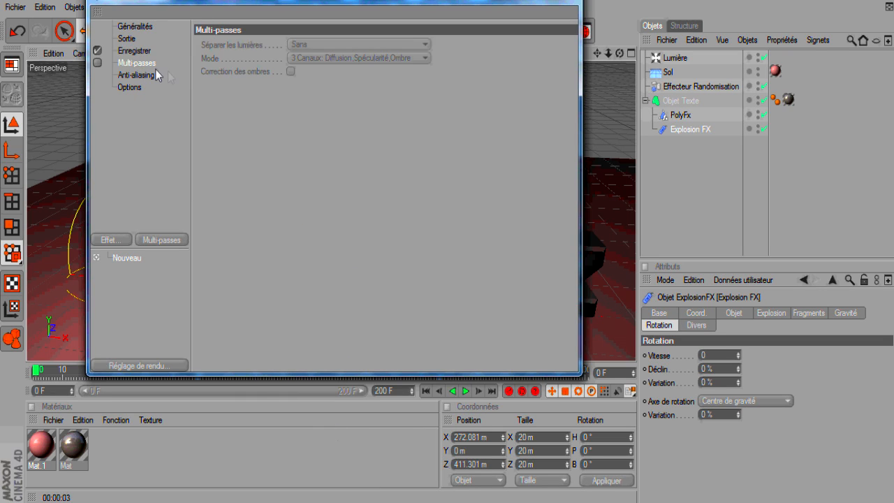
pyautogui.click(152, 87)
pyautogui.click(148, 74)
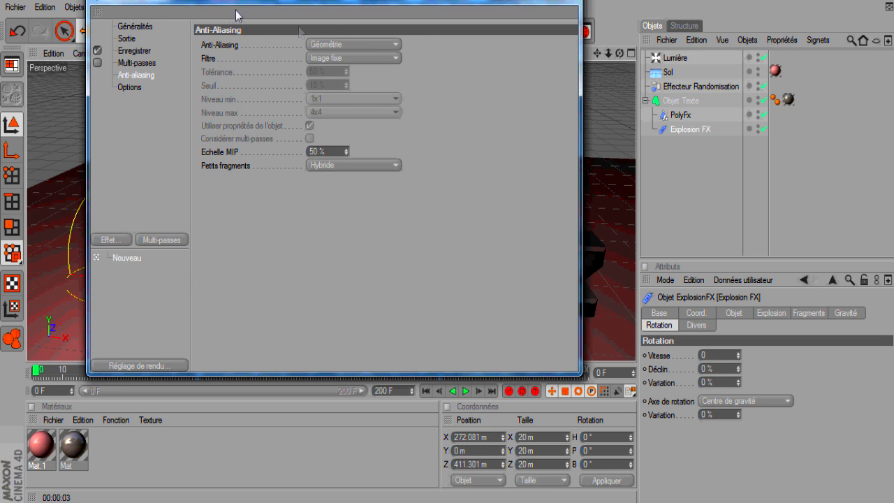
pyautogui.click(355, 44)
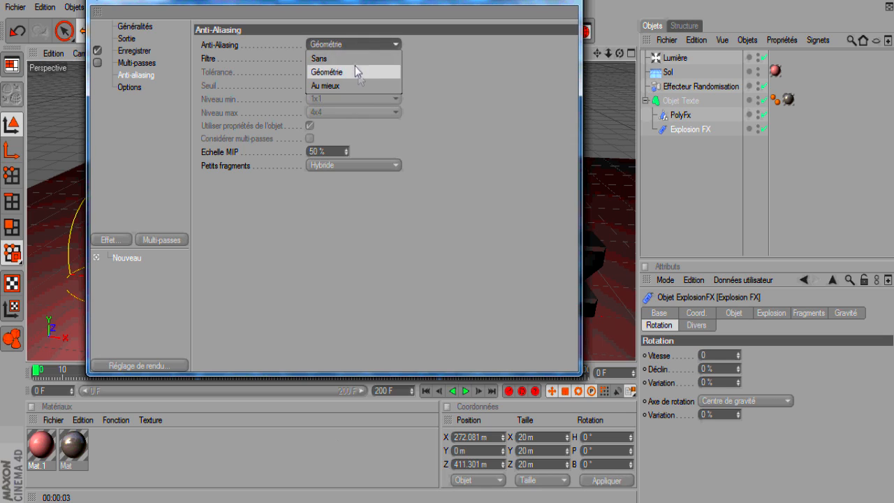
pyautogui.click(363, 82)
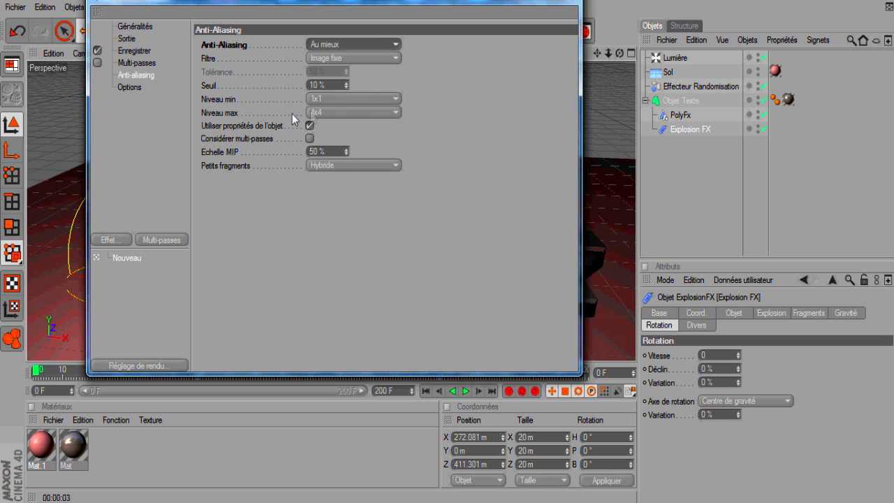
pyautogui.click(320, 111)
pyautogui.click(339, 142)
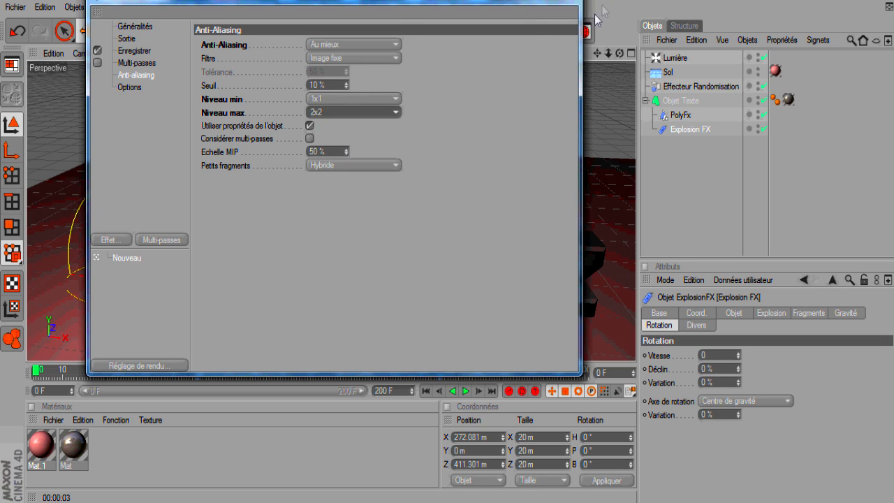
pyautogui.click(568, 2)
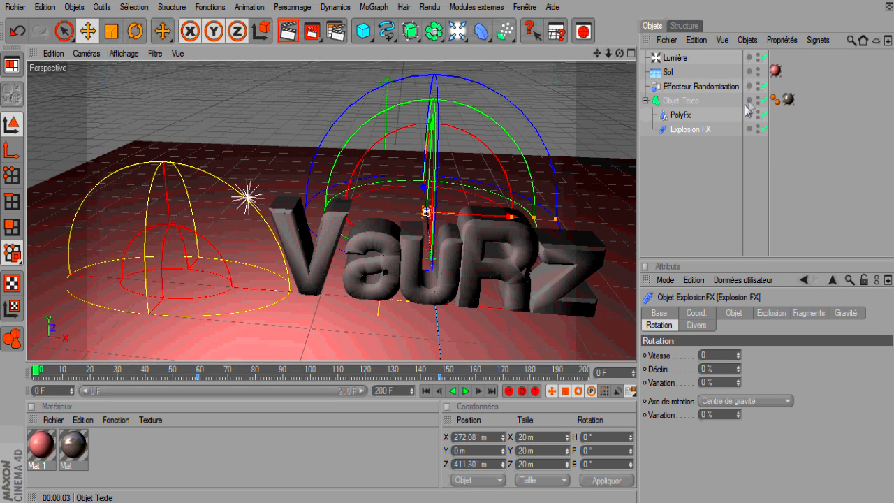
# Add a camera to the scene from a wider view of the text and look through it.
pyautogui.scroll(-4, 477, 225)
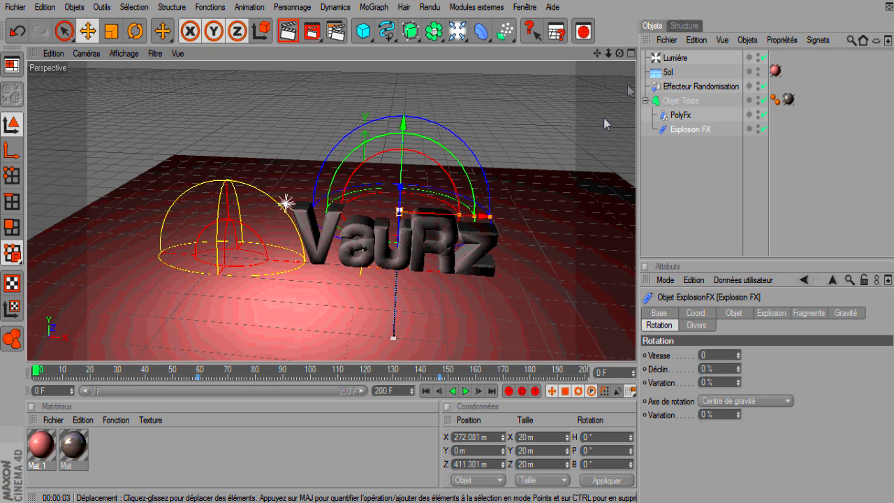
pyautogui.click(459, 31)
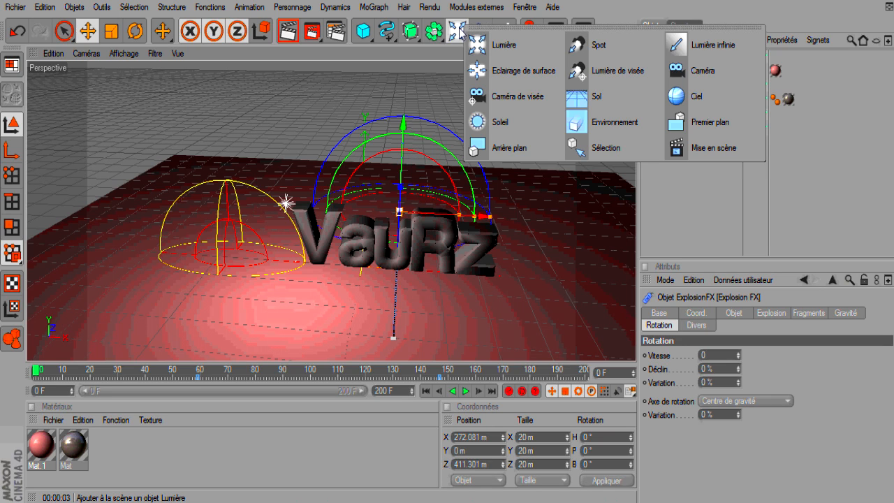
pyautogui.click(684, 71)
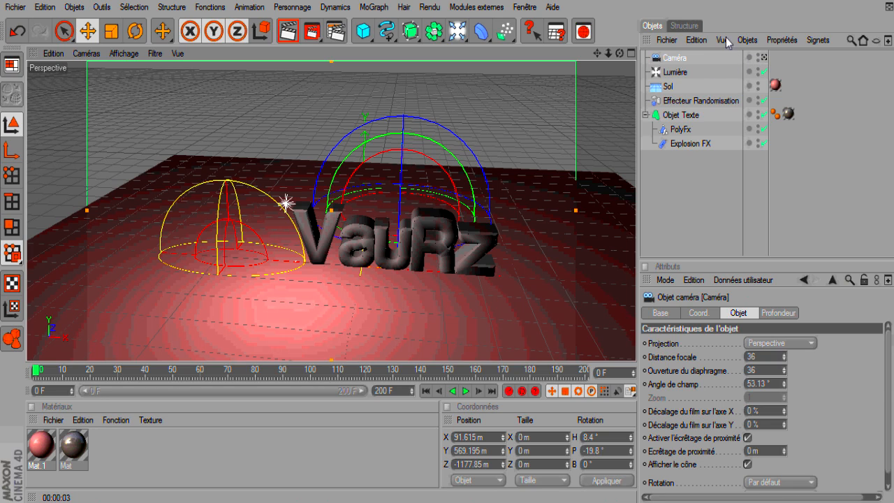
pyautogui.click(763, 58)
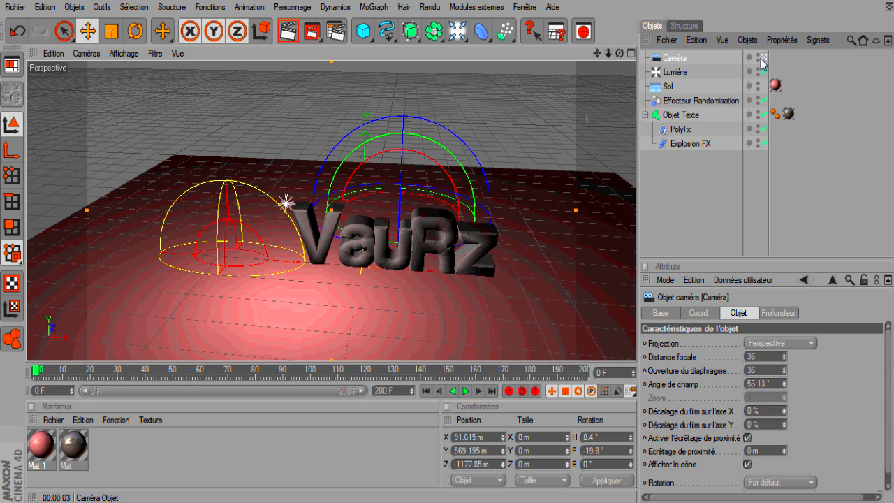
# Frame the text with the camera at about X -208, Y 417, Z -876 m and record a keyframe at frame 0.
pyautogui.moveTo(621, 57); pyautogui.dragTo(598, 53)
pyautogui.scroll(3, 189, 205)
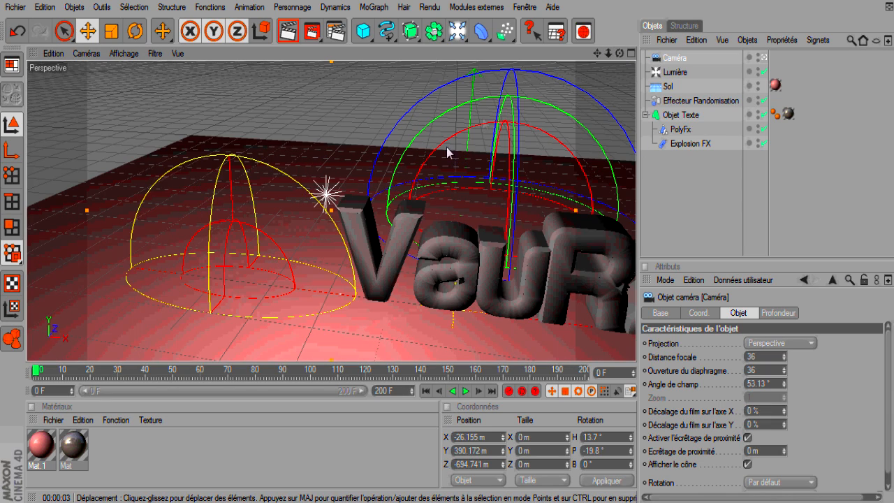
pyautogui.moveTo(620, 55); pyautogui.dragTo(684, 54)
pyautogui.scroll(-3, 538, 106)
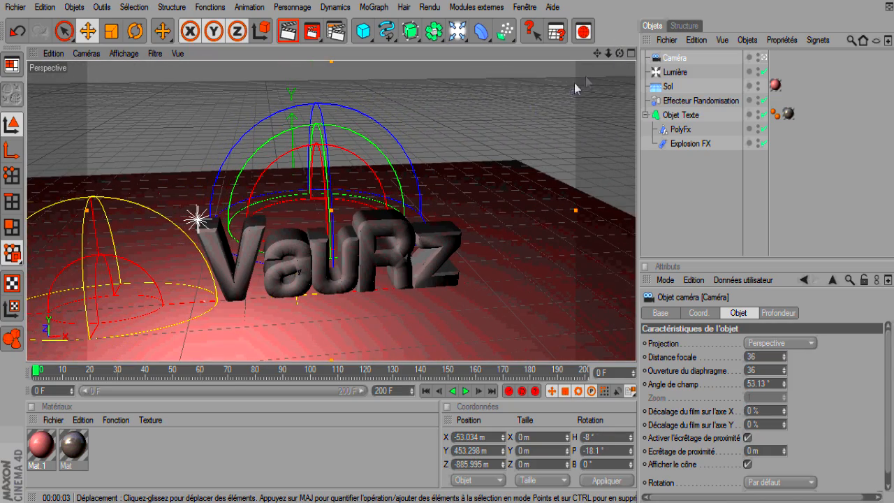
pyautogui.keyDown('alt'); pyautogui.moveTo(280, 328); pyautogui.dragTo(392, 297, button='middle'); pyautogui.keyUp('alt')
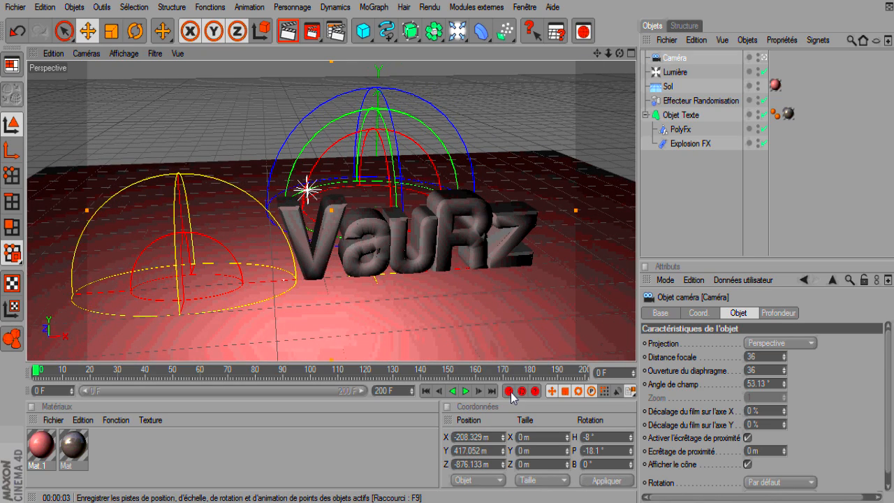
# At frame 58, orbit the camera to about X 141, Y 390, Z -735 m with a 10.7° heading and record a keyframe.
pyautogui.moveTo(38, 375); pyautogui.dragTo(198, 381)
pyautogui.moveTo(624, 53); pyautogui.dragTo(562, 69)
pyautogui.scroll(3, 511, 108)
pyautogui.moveTo(610, 53); pyautogui.dragTo(681, 45)
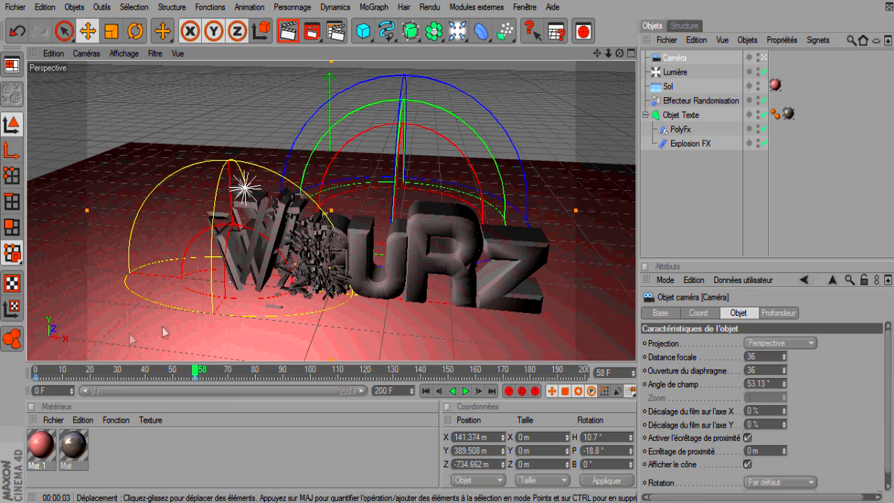
# Pull the camera back to about Z -1192 m at frame 138 and record camera keyframes at frames 138 and 178.
pyautogui.moveTo(197, 378); pyautogui.dragTo(416, 371)
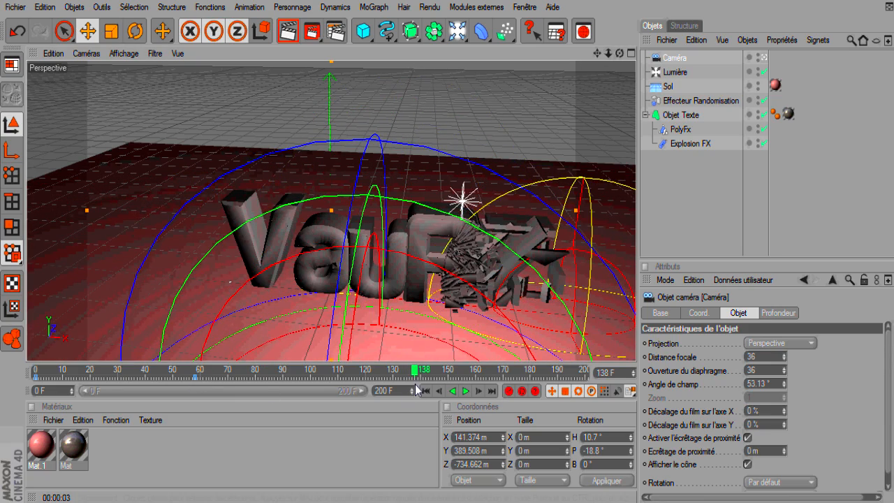
pyautogui.scroll(-3, 480, 212)
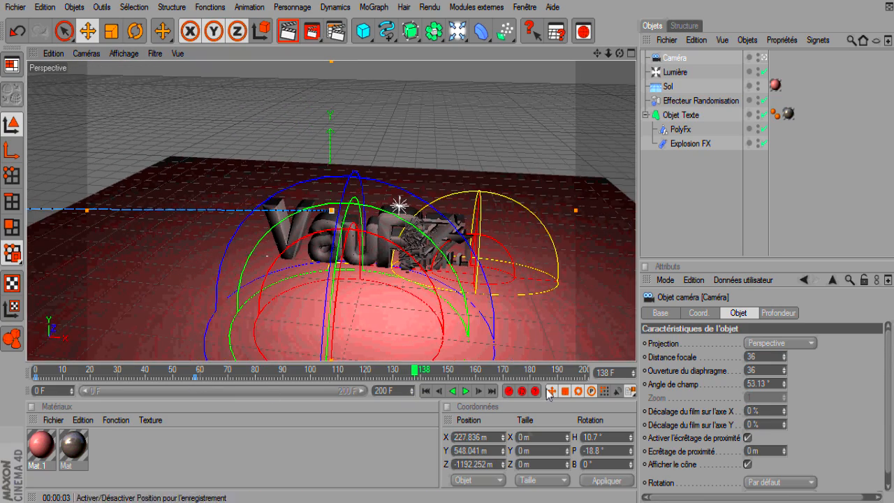
pyautogui.moveTo(416, 376); pyautogui.dragTo(507, 378)
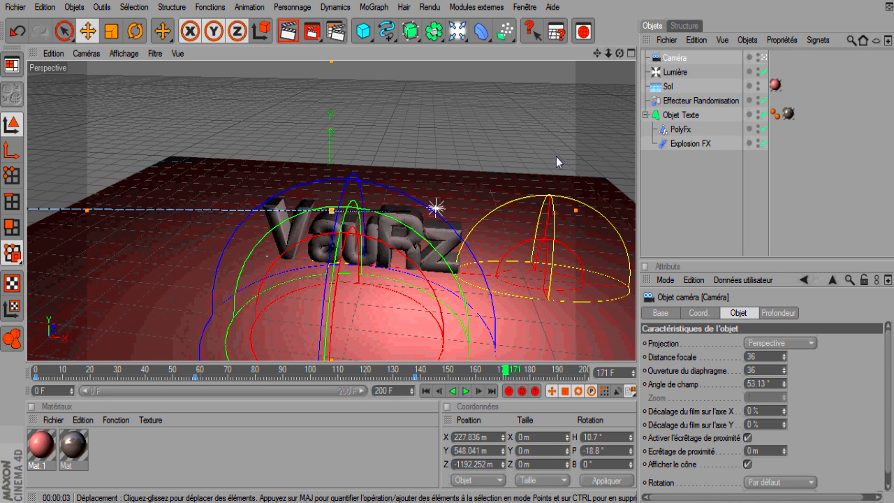
pyautogui.moveTo(507, 370); pyautogui.dragTo(526, 376)
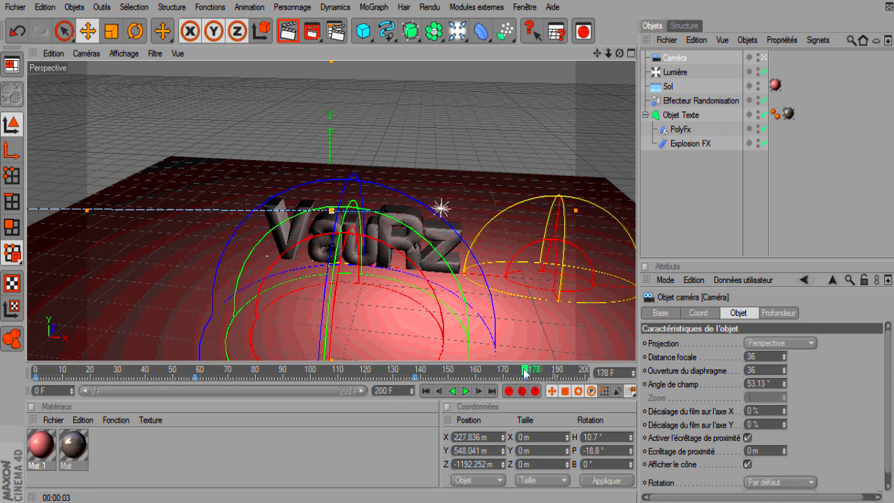
# At frame 200, push the camera down into the floor at about X 79, Y 5, Z 78 m and record a keyframe.
pyautogui.press('F8')
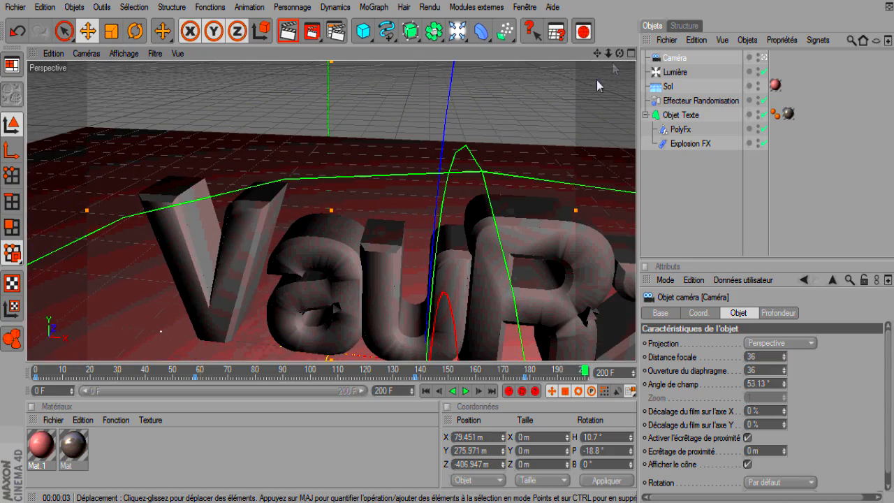
pyautogui.moveTo(619, 54); pyautogui.dragTo(563, 79)
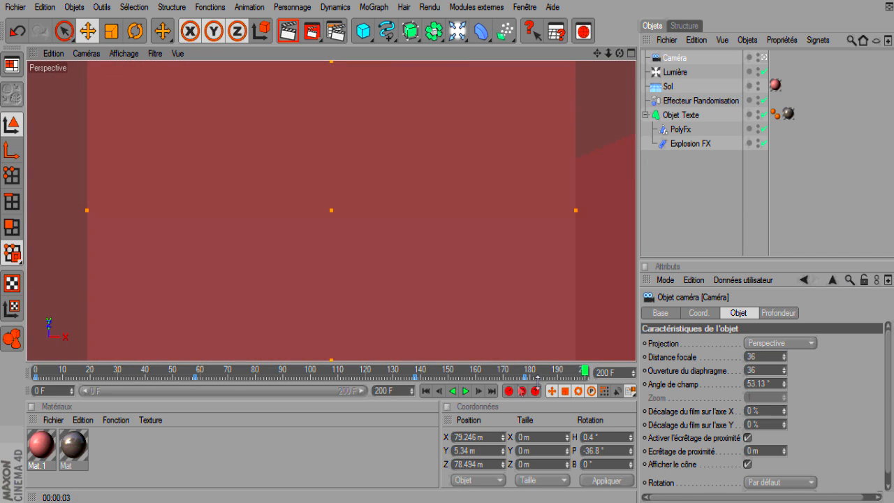
# Play back the camera animation from the start to check it and return to frame 0.
pyautogui.moveTo(585, 372); pyautogui.dragTo(12, 387)
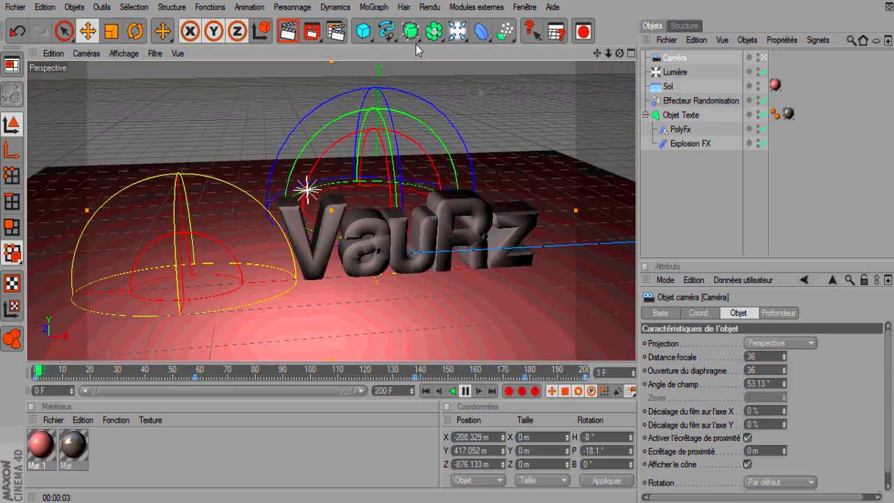
pyautogui.click(467, 391)
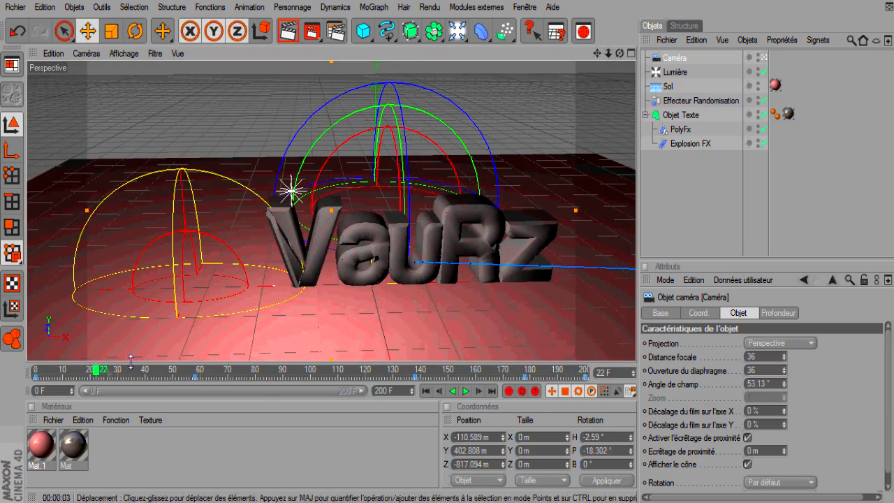
pyautogui.moveTo(96, 374); pyautogui.dragTo(35, 371)
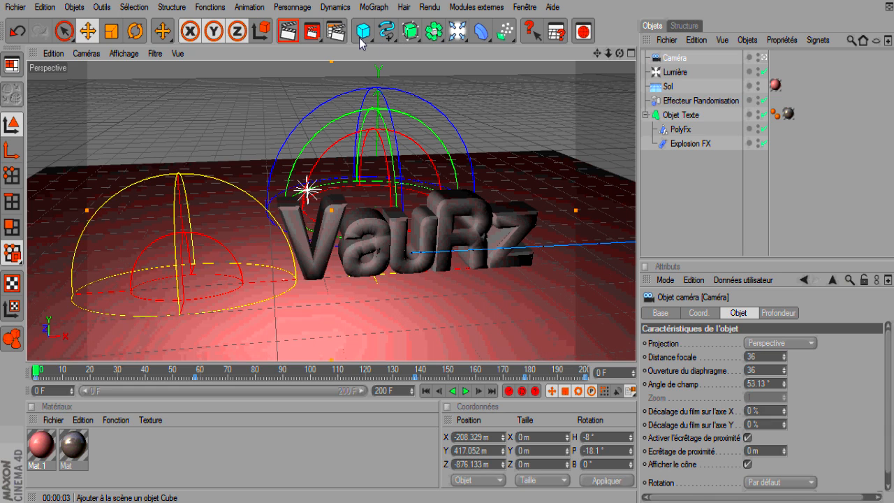
# Add a Terrain object and set its size to 2500 m by 2000 m by 1200 m.
pyautogui.moveTo(364, 31); pyautogui.dragTo(509, 124)
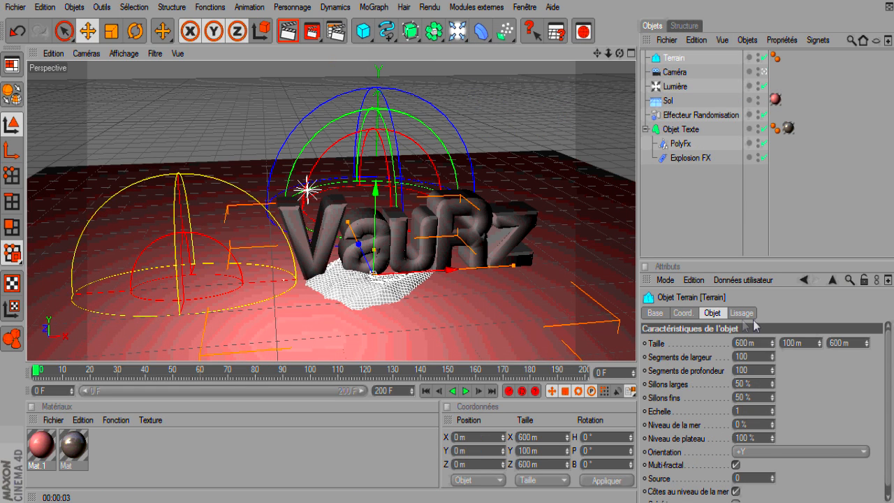
pyautogui.doubleClick(751, 342)
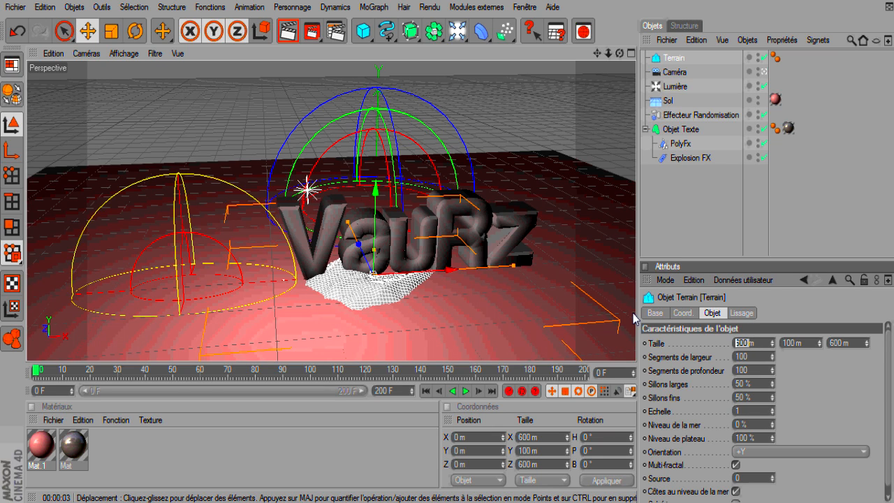
pyautogui.press('Return')
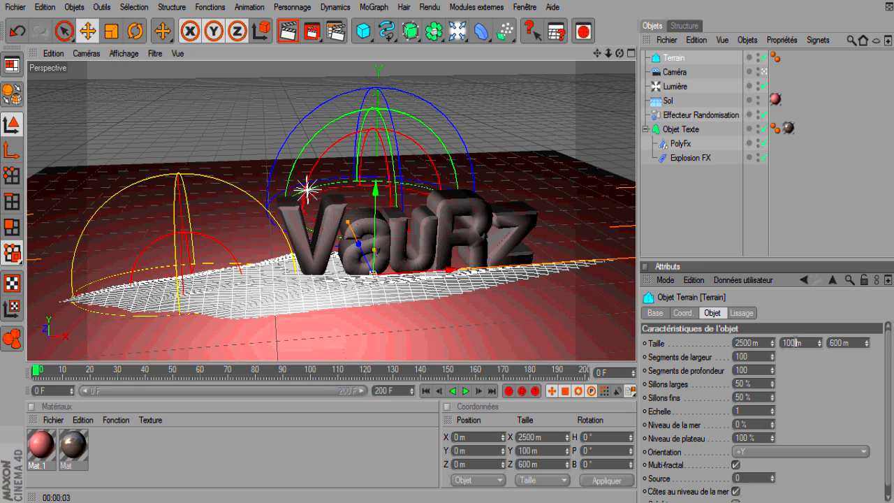
pyautogui.write('2000')
pyautogui.press('Return')
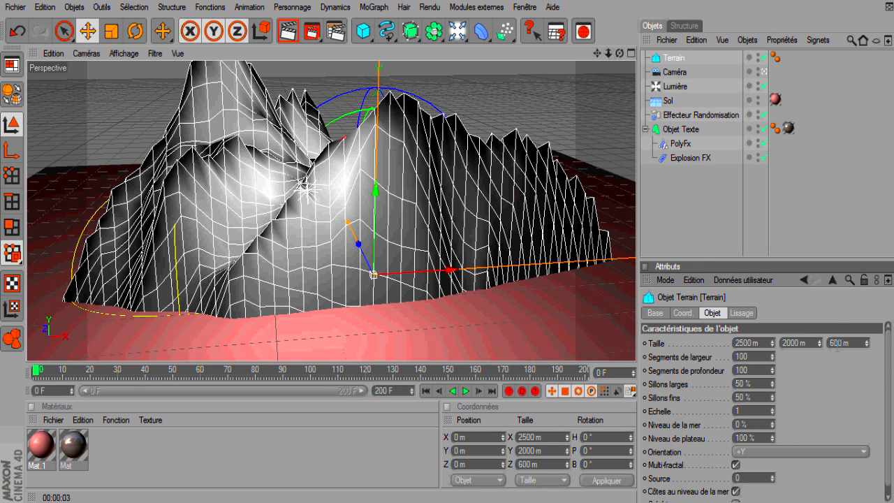
pyautogui.write('1200')
pyautogui.press('Return')
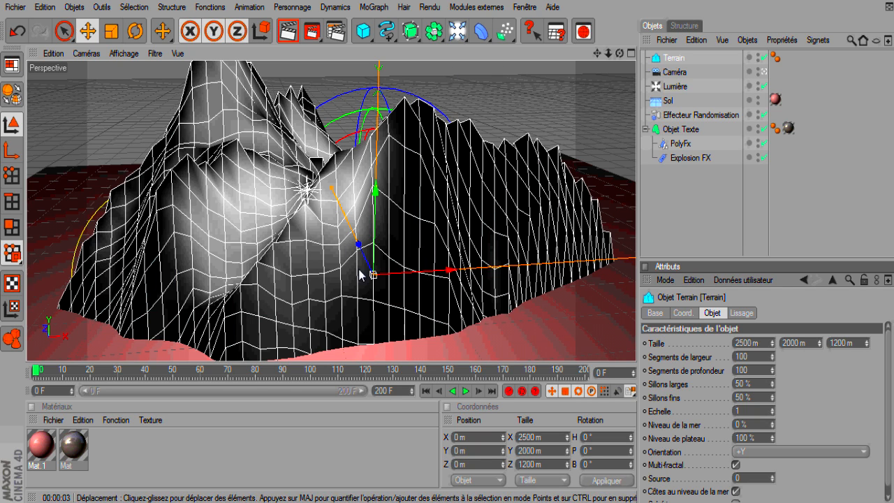
# Move the terrain back behind the text to about Z 568 m.
pyautogui.moveTo(361, 250); pyautogui.dragTo(367, 274)
pyautogui.moveTo(325, 176); pyautogui.dragTo(323, 171)
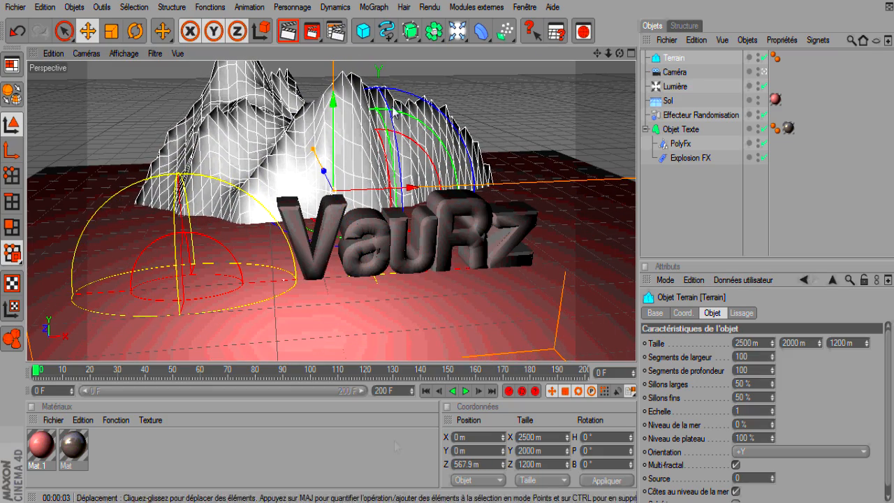
# Create a new material with specularity disabled and reflection enabled at a reduced intensity.
pyautogui.click(53, 420)
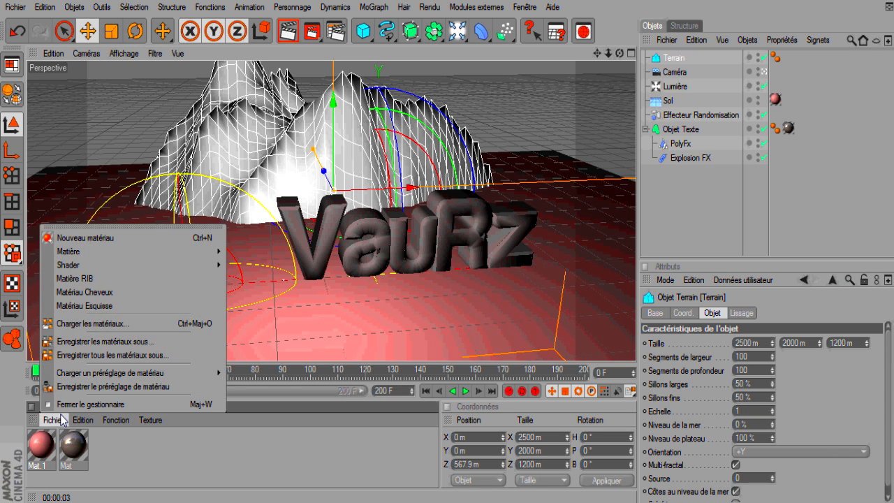
pyautogui.click(86, 241)
pyautogui.doubleClick(42, 444)
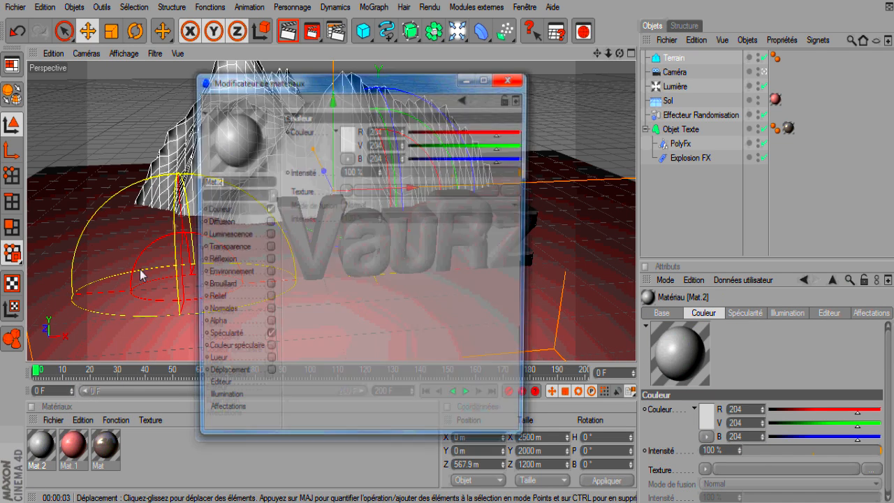
pyautogui.click(246, 261)
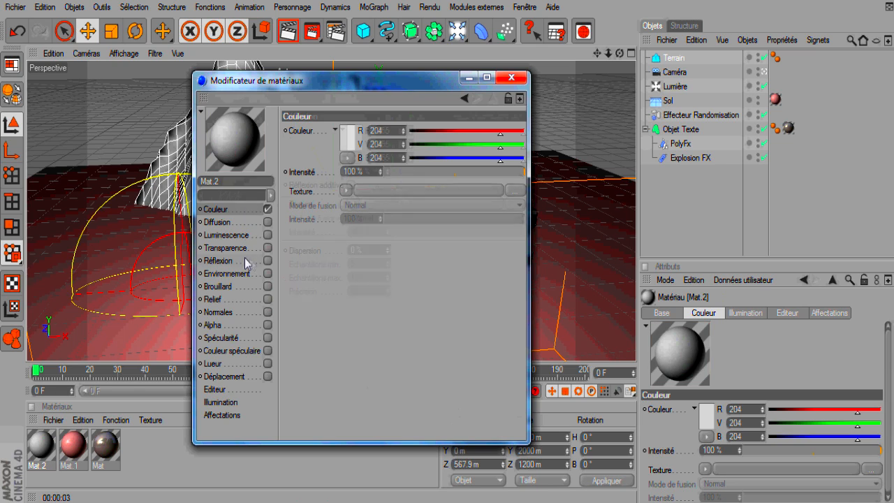
pyautogui.click(268, 261)
pyautogui.moveTo(363, 173); pyautogui.dragTo(326, 178)
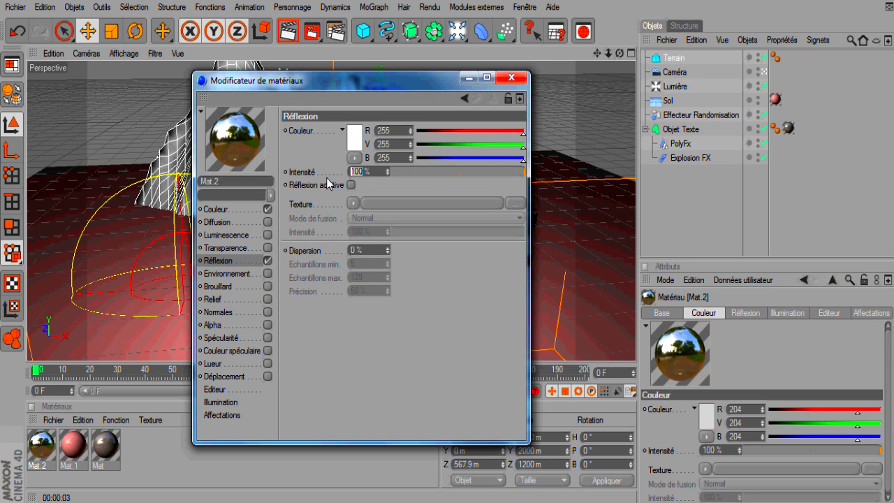
# Set the new material's colour to green (RGB 63, 200, 63) and apply it to the terrain.
pyautogui.click(231, 210)
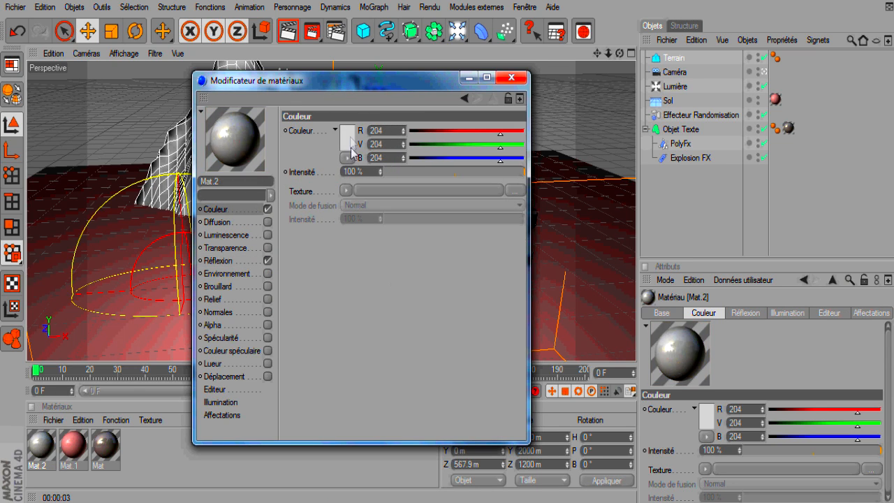
pyautogui.click(350, 137)
pyautogui.click(306, 137)
pyautogui.click(287, 117)
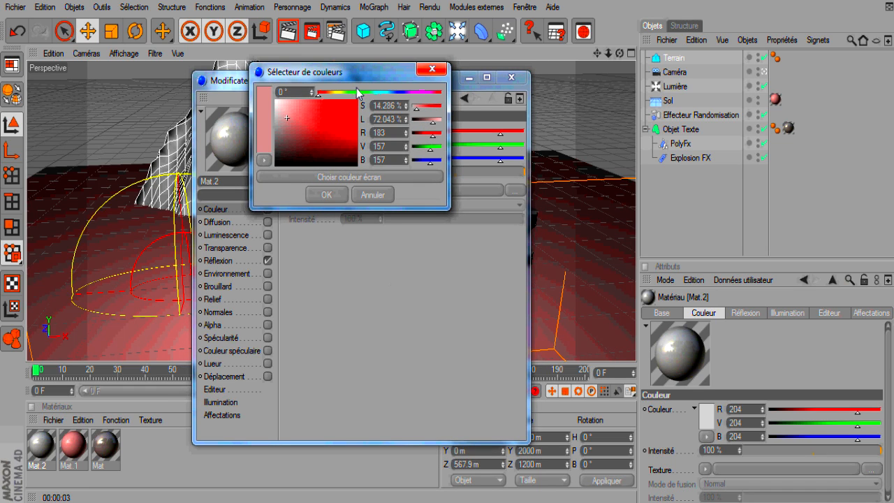
pyautogui.click(357, 92)
pyautogui.click(312, 124)
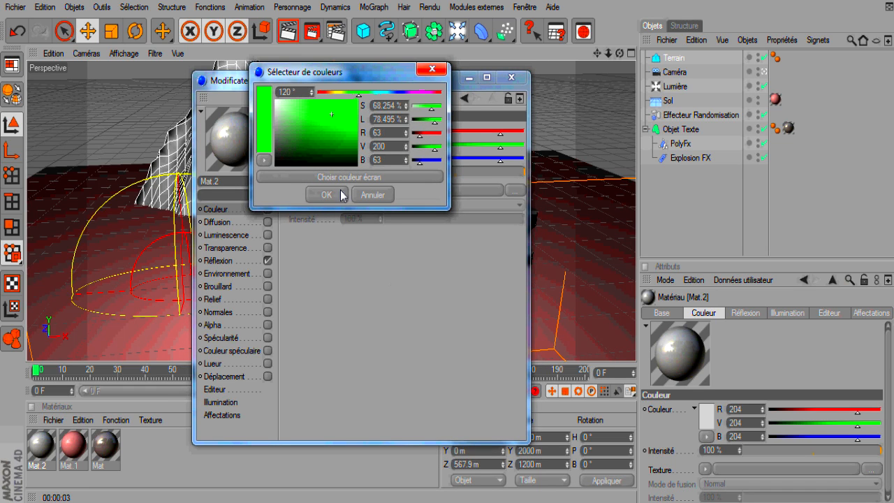
pyautogui.click(326, 195)
pyautogui.click(512, 77)
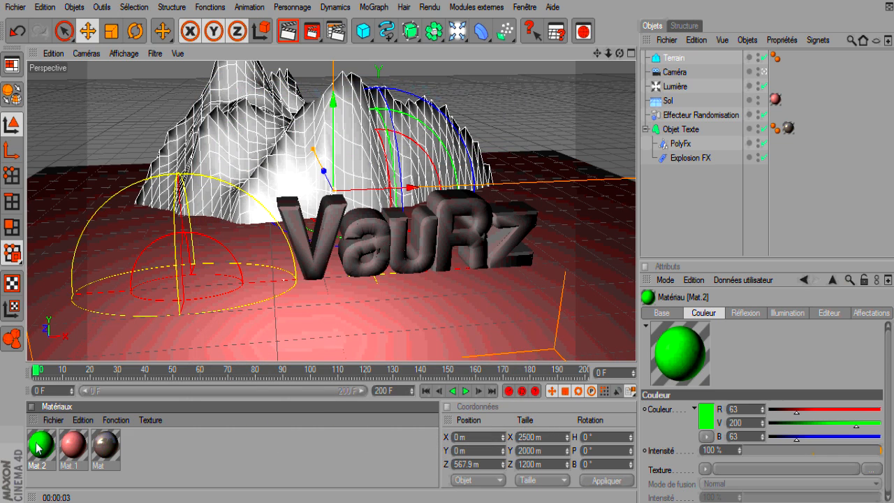
pyautogui.moveTo(250, 126); pyautogui.dragTo(252, 127)
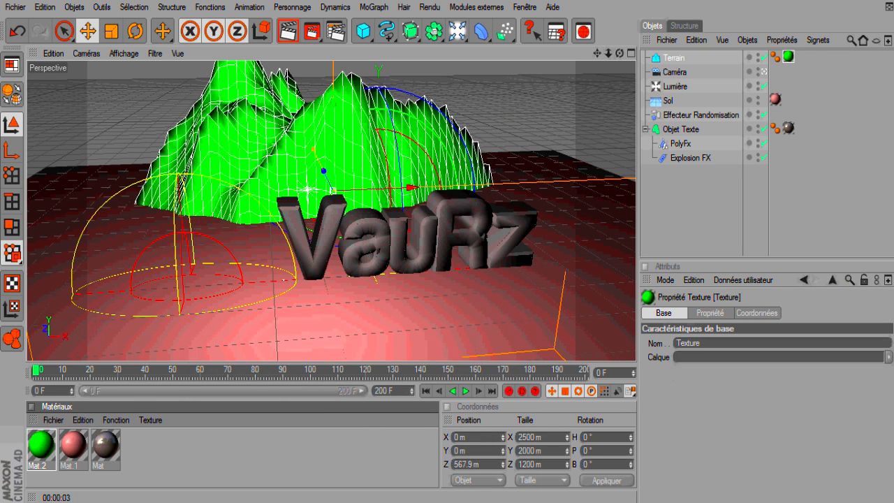
# Preview-render the perspective view at frames 0 and 115 to check the green terrain behind the text.
pyautogui.click(289, 32)
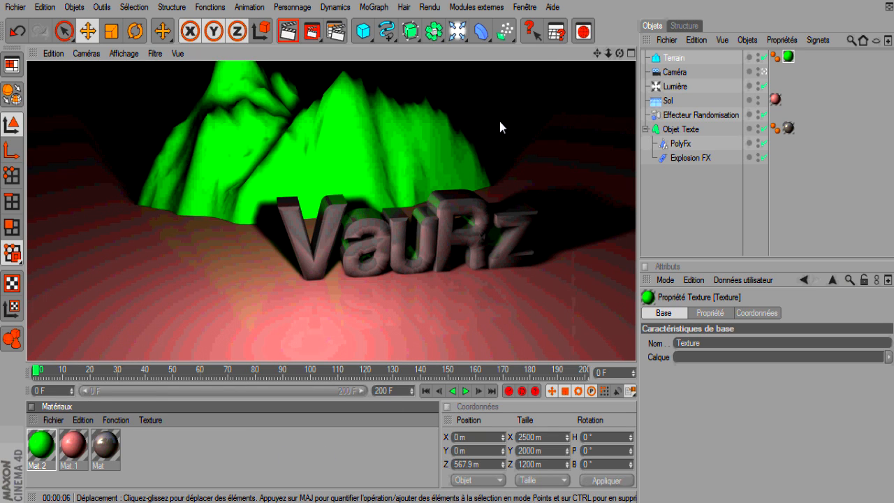
pyautogui.moveTo(376, 374); pyautogui.dragTo(354, 372)
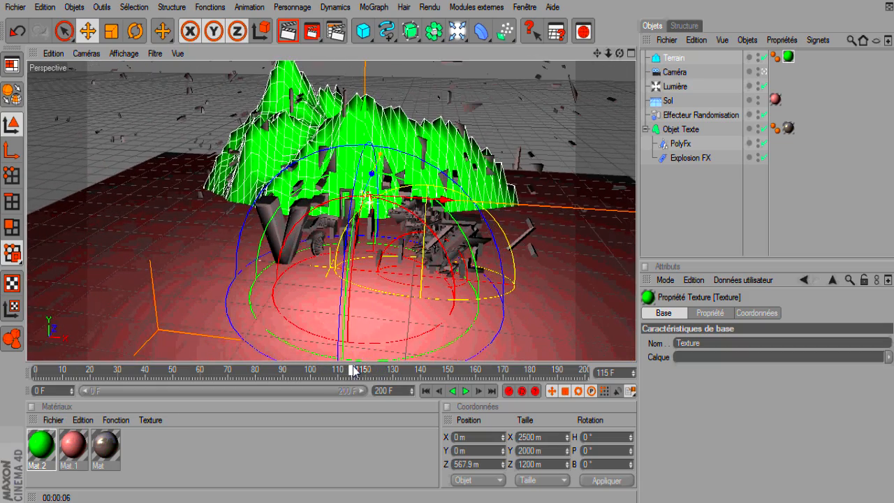
pyautogui.click(288, 32)
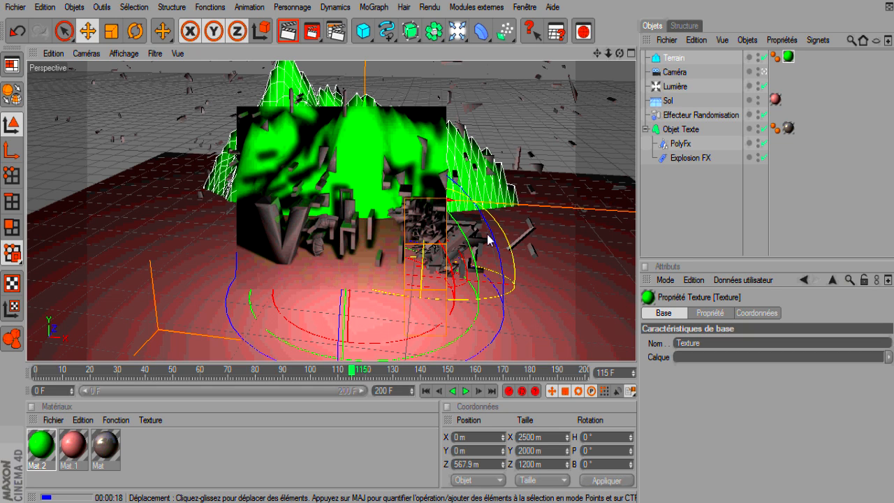
pyautogui.click(714, 241)
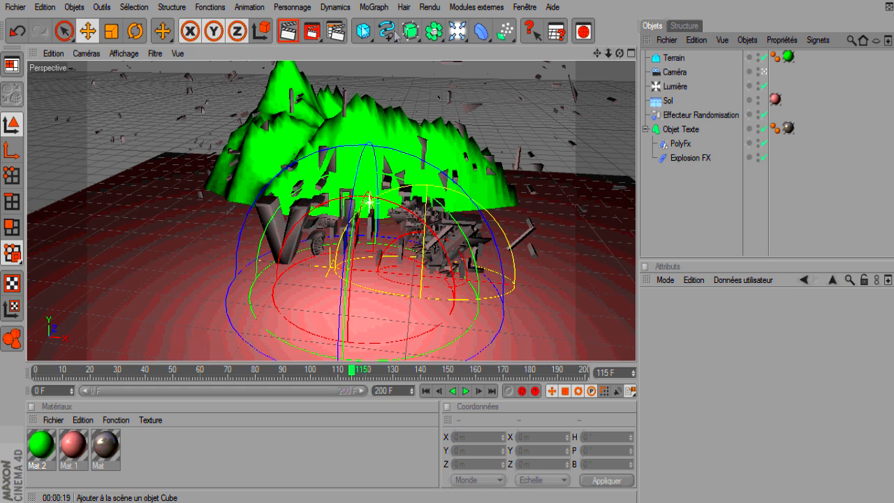
pyautogui.click(679, 144)
pyautogui.click(685, 158)
pyautogui.click(679, 144)
pyautogui.click(685, 132)
pyautogui.click(681, 144)
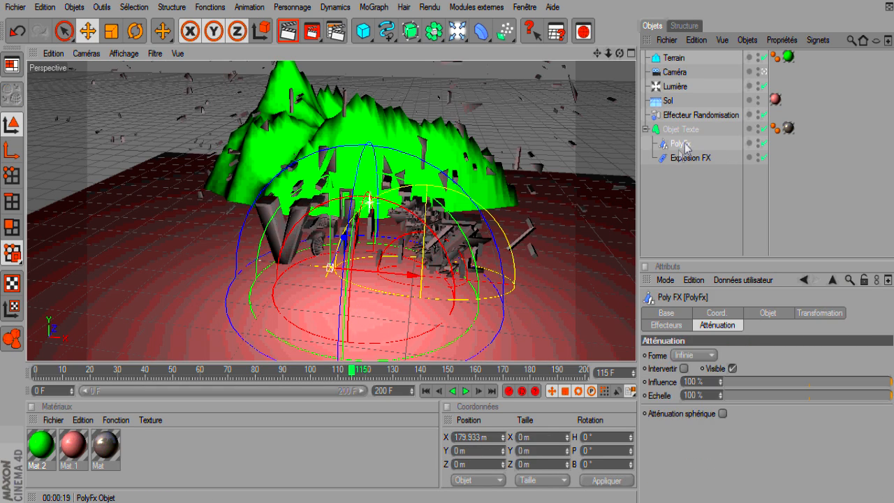
# Add a sphere primitive and move it to about X 386, Y 299 m, above the shattering text.
pyautogui.click(362, 34)
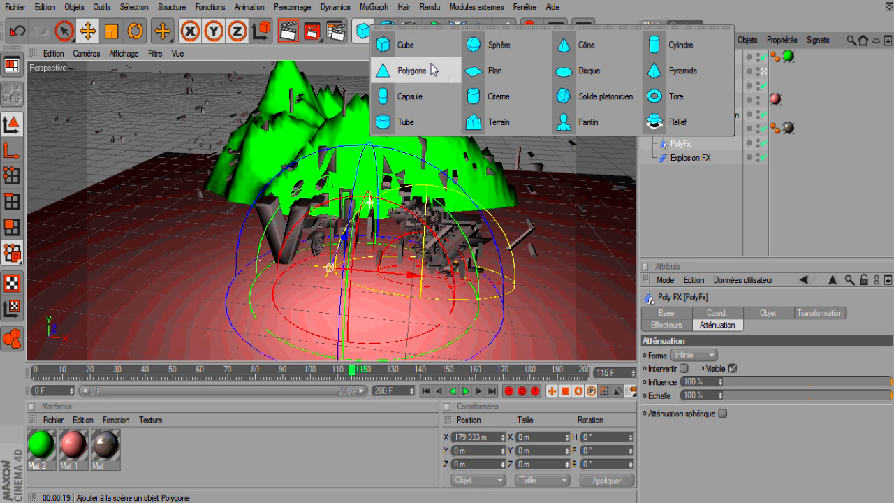
pyautogui.click(535, 49)
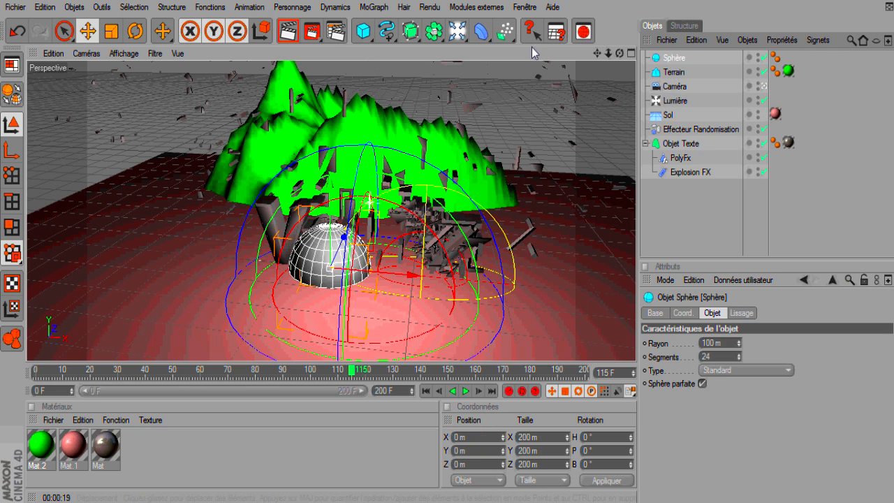
pyautogui.moveTo(343, 197); pyautogui.dragTo(342, 81)
pyautogui.moveTo(414, 139); pyautogui.dragTo(599, 146)
# Add a PolyFX deformer nested under the sphere and delete the sphere together with it.
pyautogui.click(374, 7)
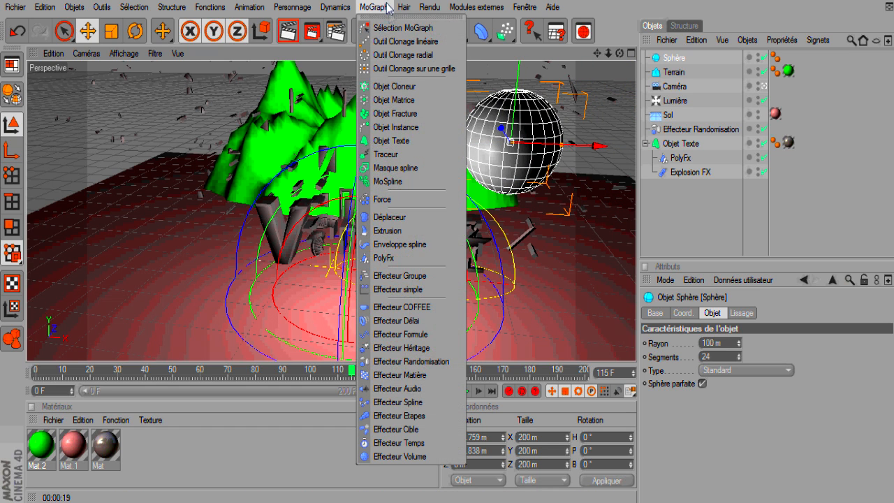
pyautogui.click(401, 258)
pyautogui.moveTo(683, 63); pyautogui.dragTo(672, 119)
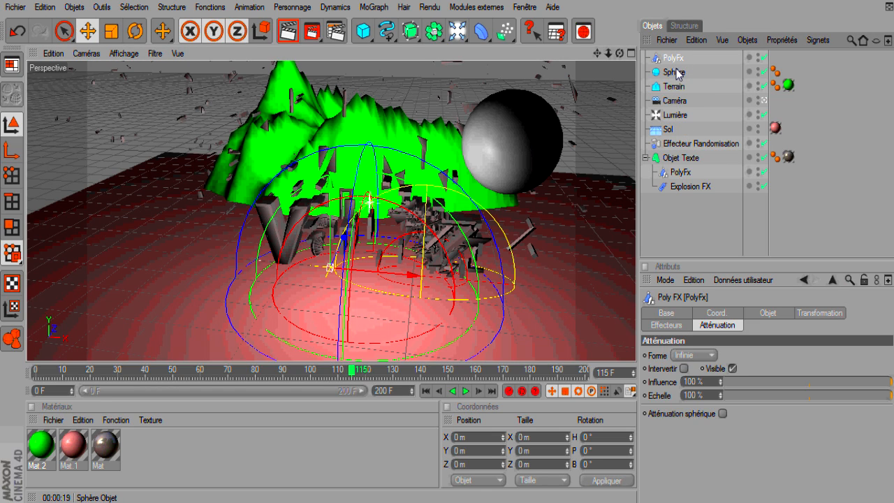
pyautogui.moveTo(674, 72); pyautogui.dragTo(674, 73)
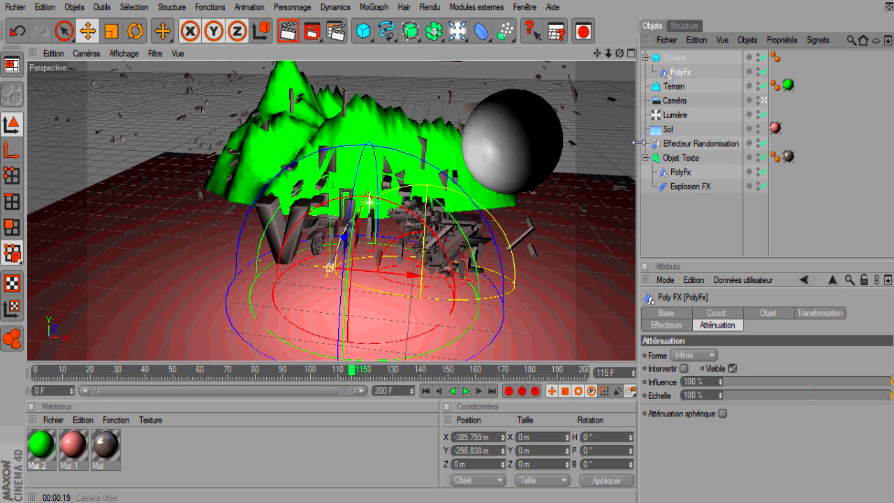
pyautogui.click(666, 60)
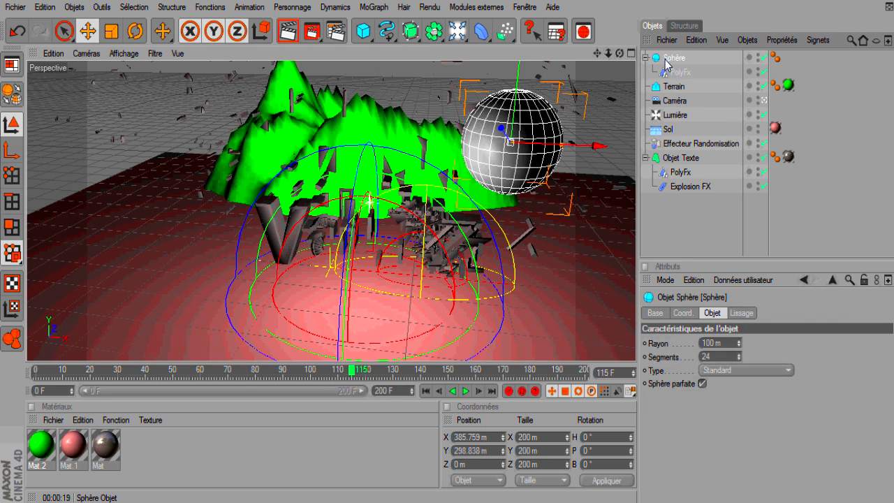
pyautogui.press('Delete')
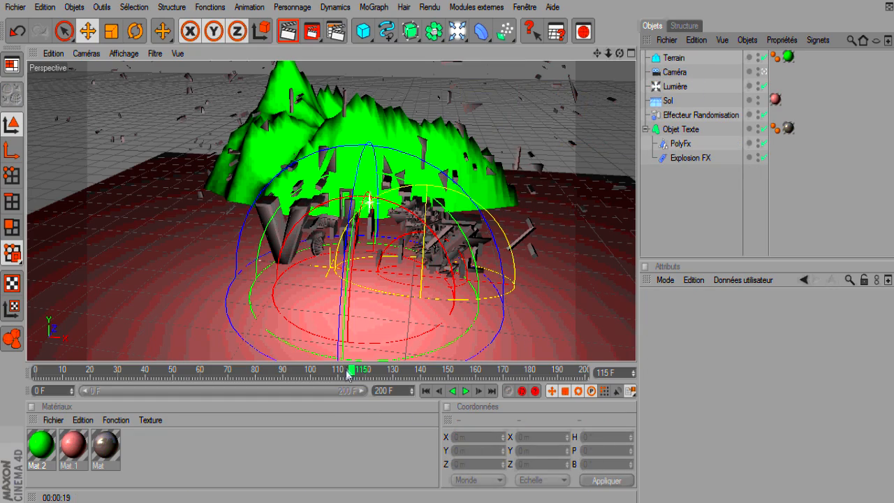
# From frame 0, start rendering the animation in the Picture Viewer without overwriting the existing AVI file, and stop the render.
pyautogui.moveTo(353, 370); pyautogui.dragTo(1, 376)
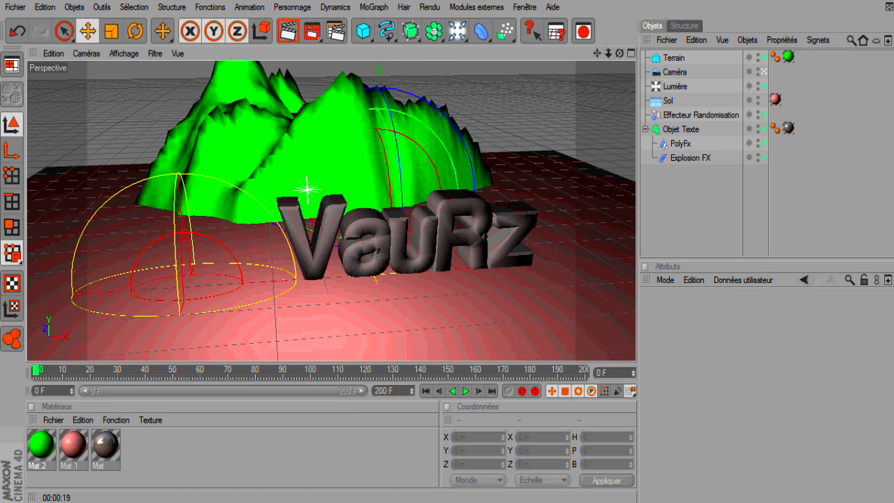
pyautogui.click(310, 34)
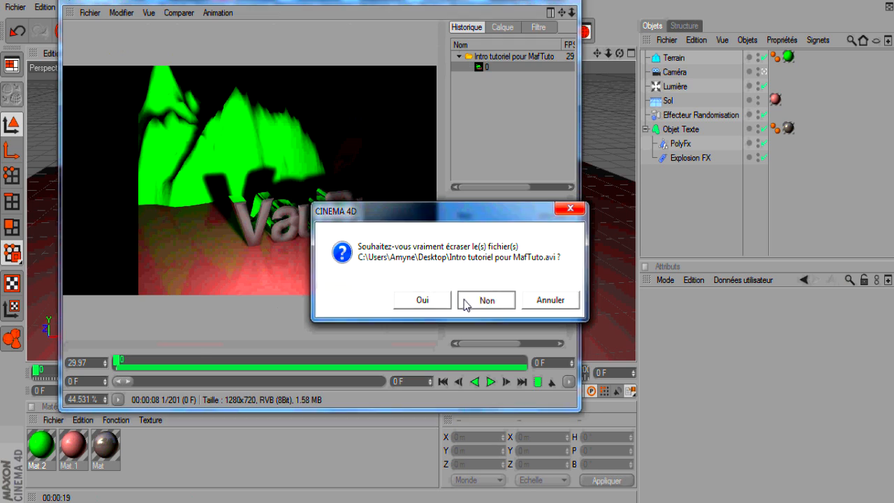
pyautogui.click(465, 302)
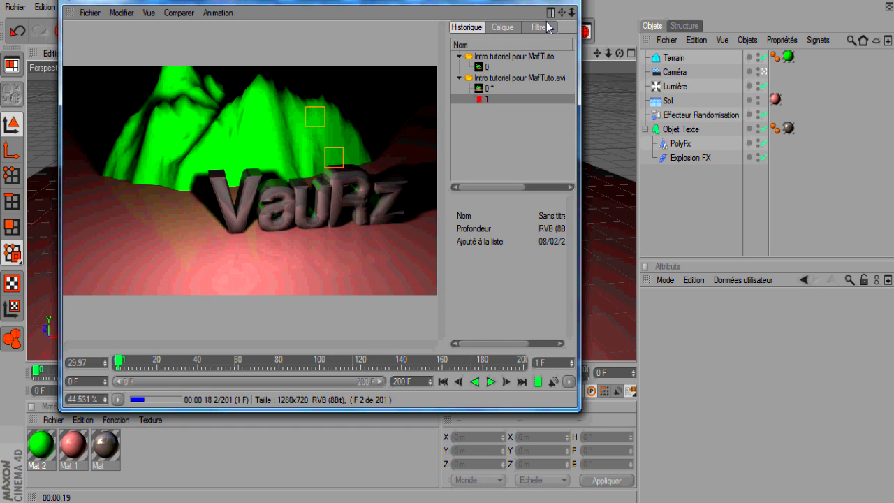
pyautogui.click(561, 1)
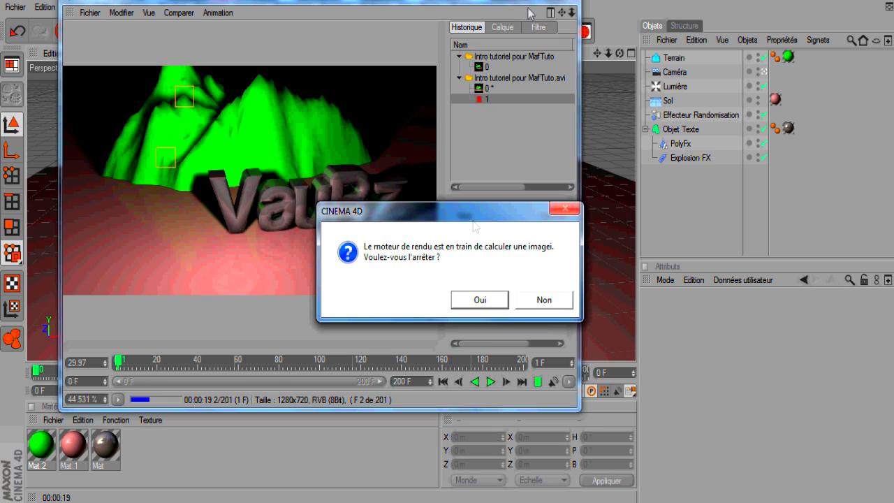
pyautogui.click(465, 297)
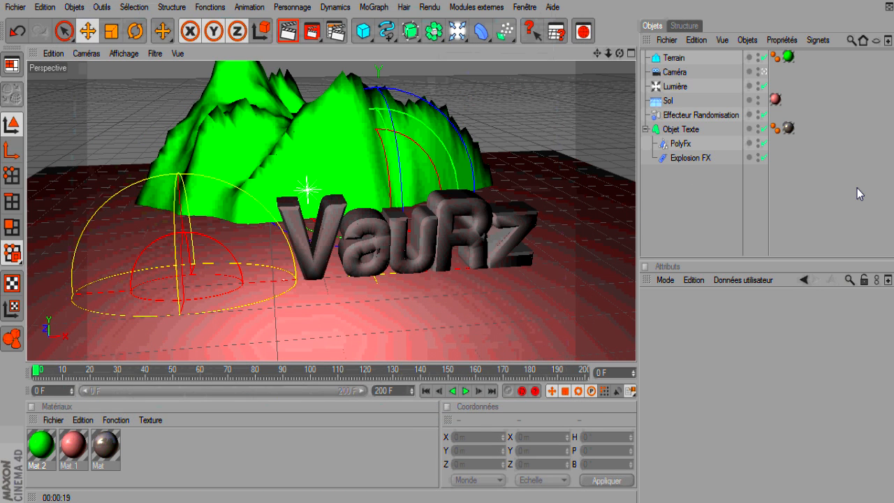